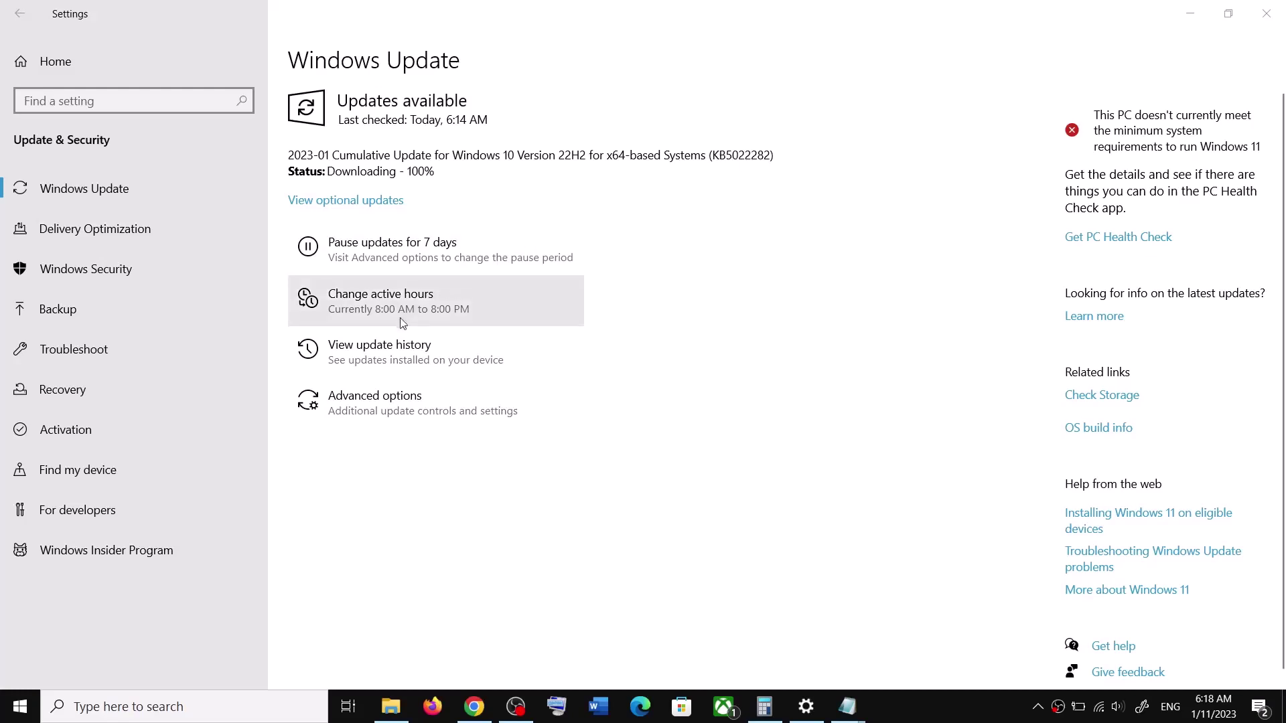
Review the installed Quality Updates history, then return to Windows Update and leave Settings for the desktop.
{"action": "left_click", "coordinate": [382, 362]}
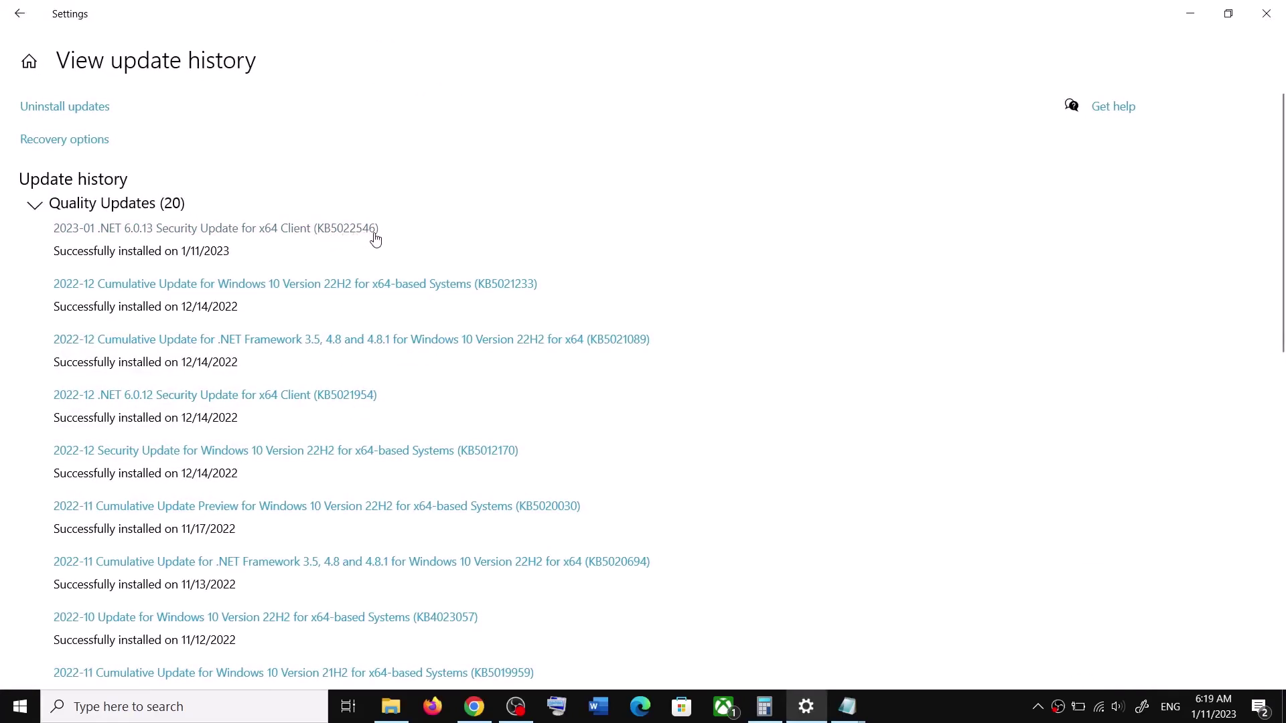
{"action": "left_click", "coordinate": [30, 20]}
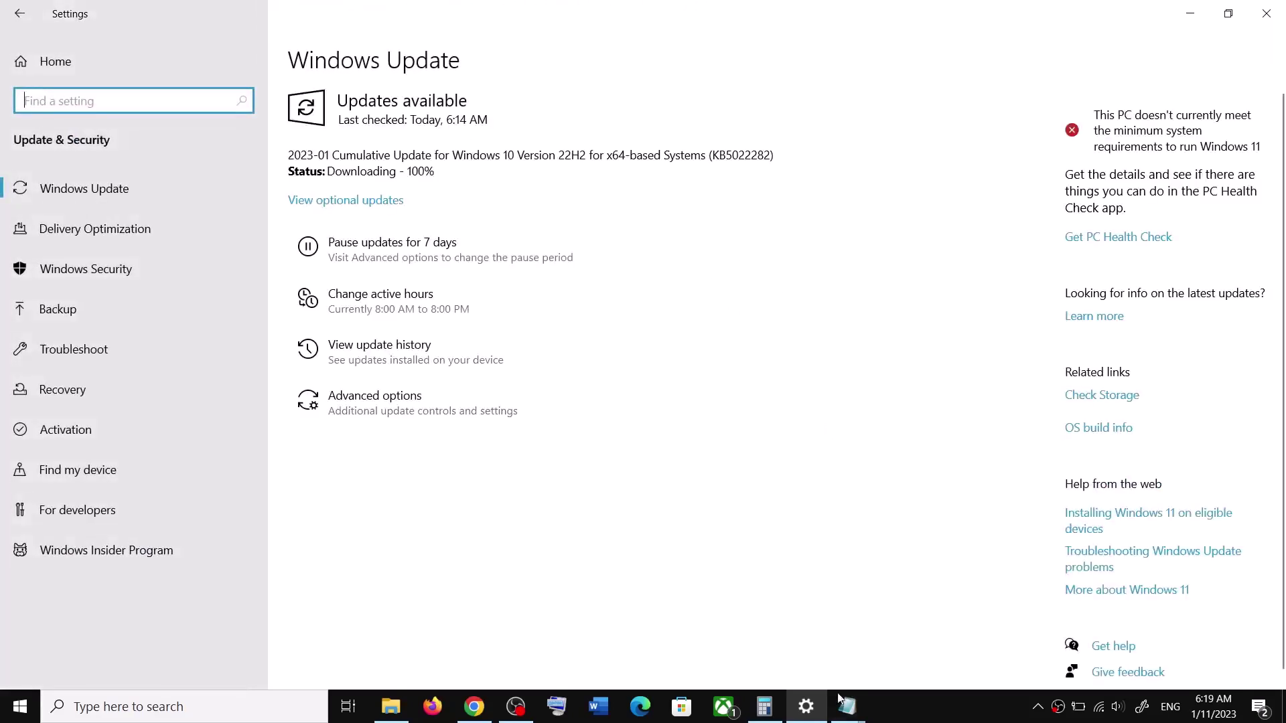
{"action": "left_click", "coordinate": [889, 699]}
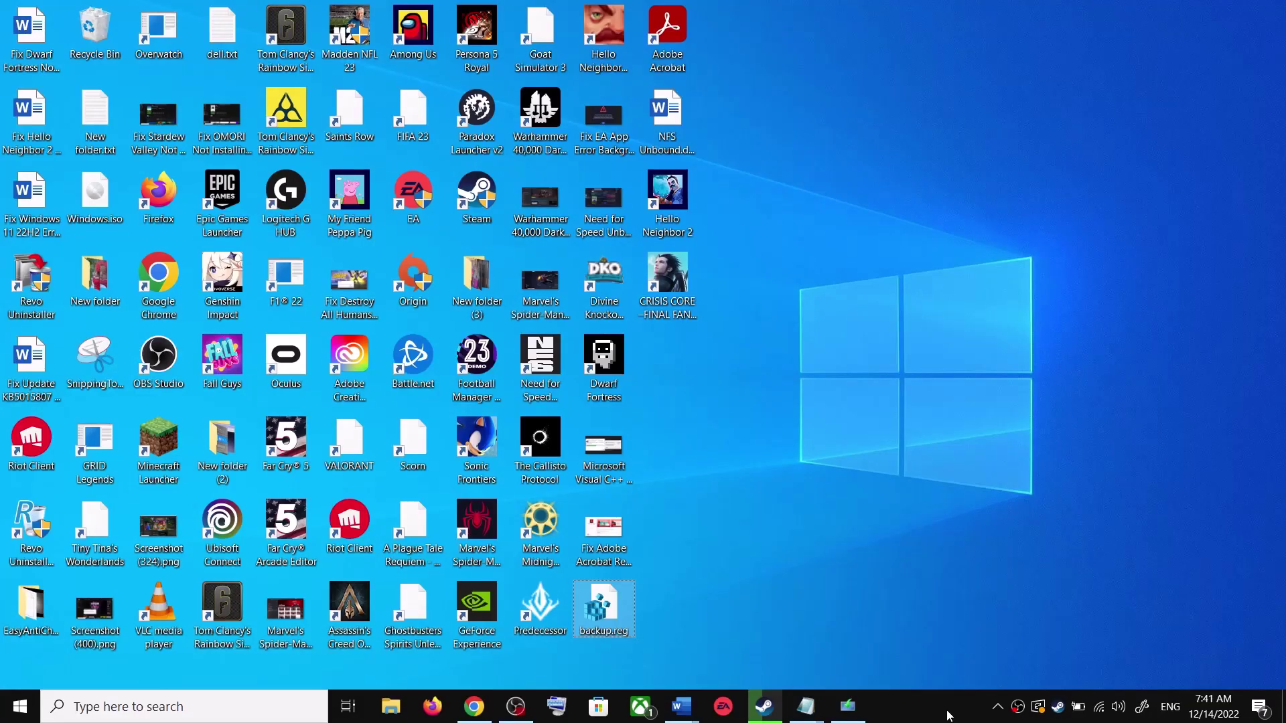
Launch the Windows Update troubleshooter from Update & Security > Troubleshoot > Additional troubleshooters.
{"action": "mouse_move", "coordinate": [681, 707]}
{"action": "left_click", "coordinate": [736, 670]}
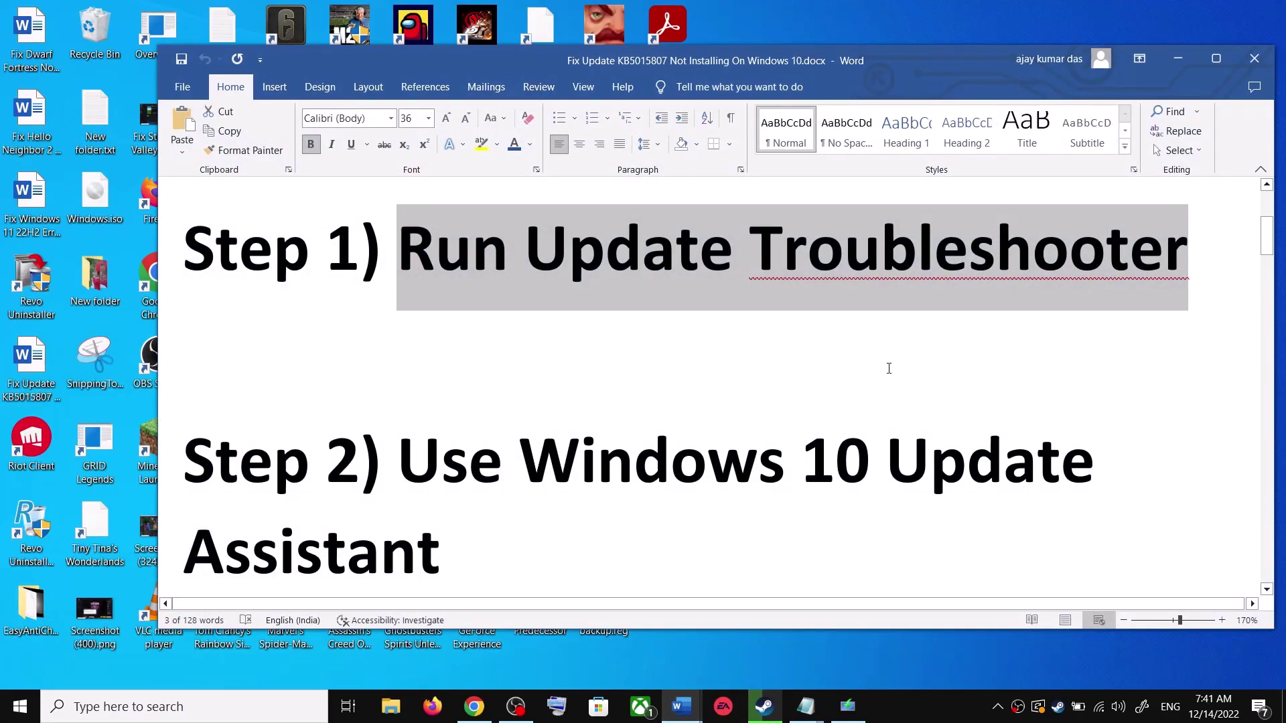
{"action": "key", "text": "super+i"}
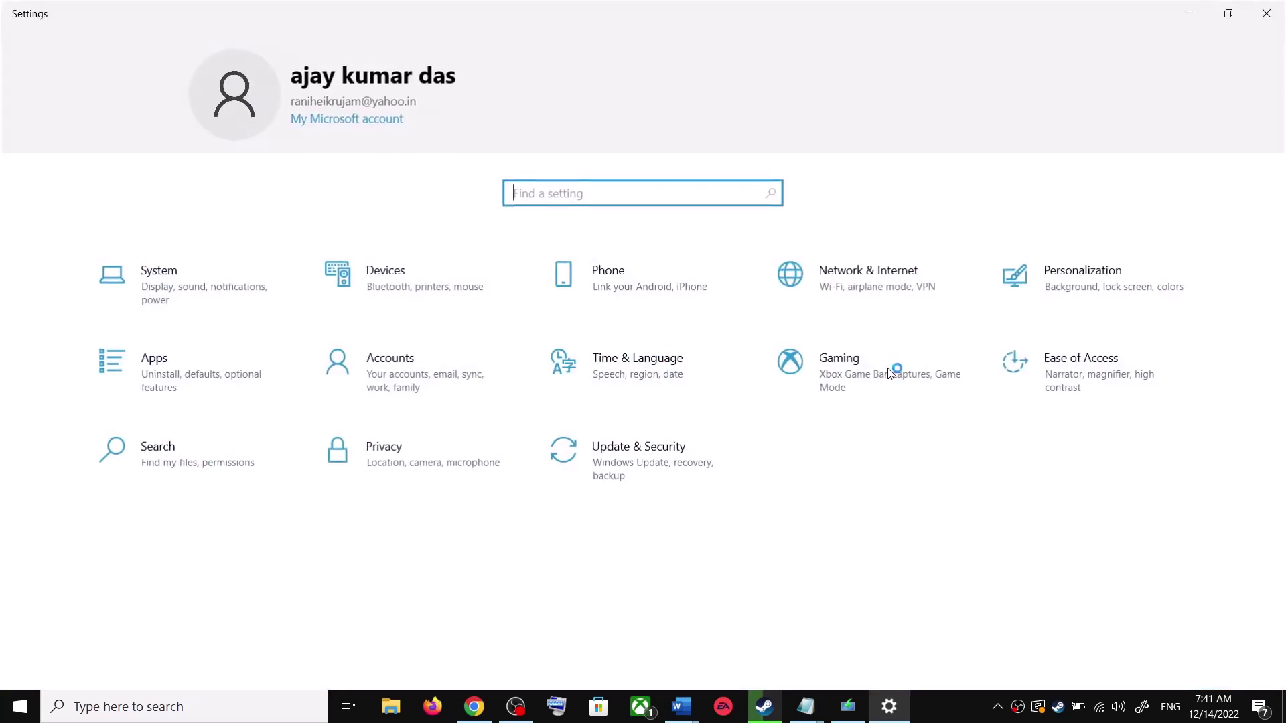
{"action": "left_click", "coordinate": [655, 465]}
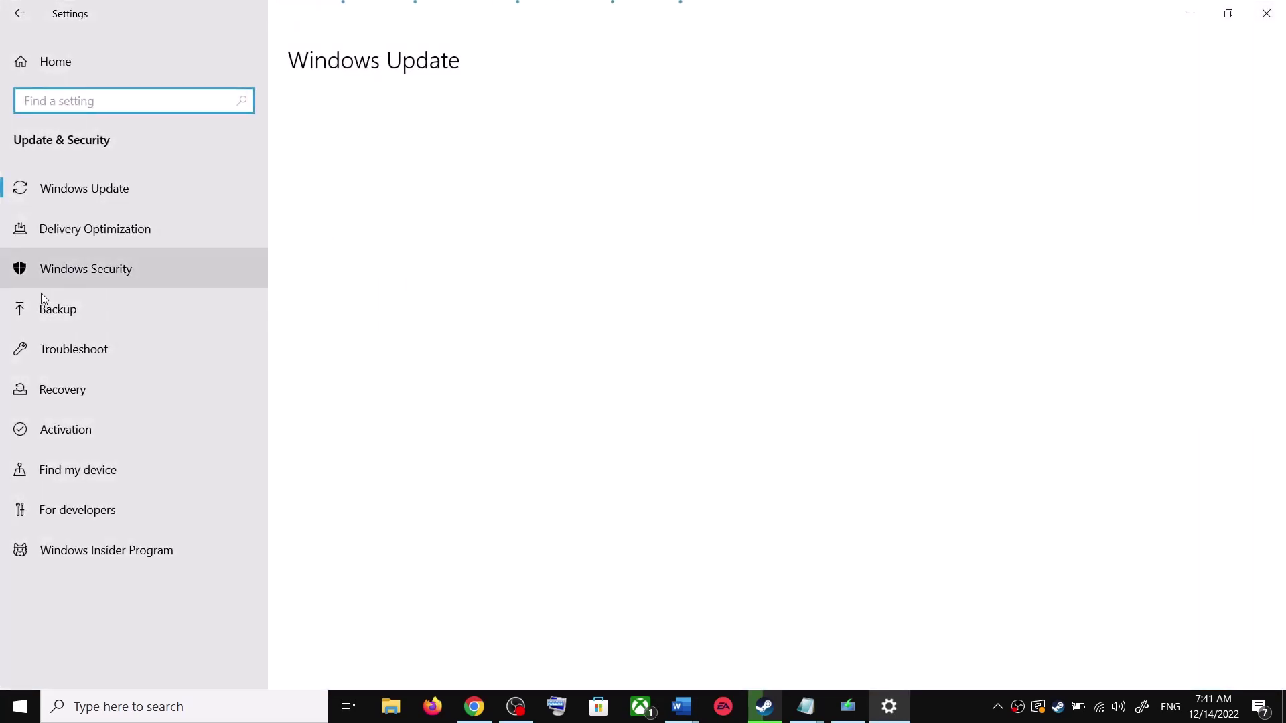
{"action": "left_click", "coordinate": [103, 350]}
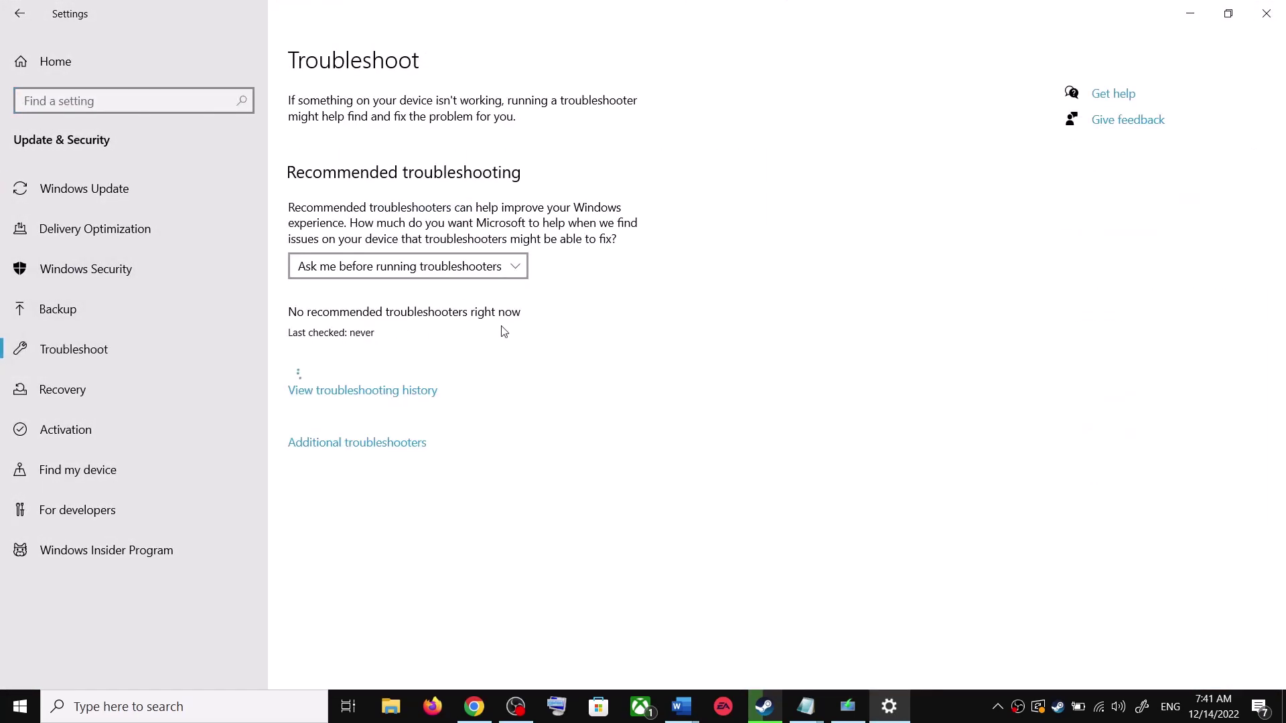
{"action": "left_click", "coordinate": [377, 449]}
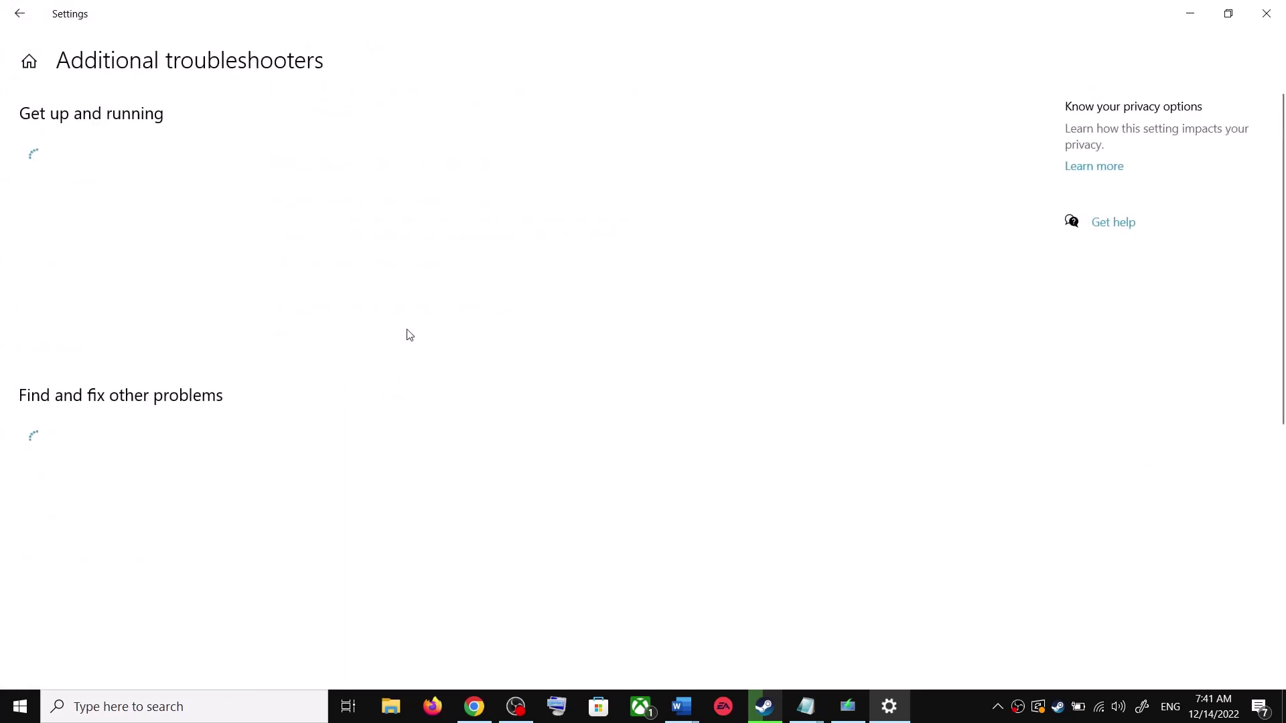
{"action": "left_click", "coordinate": [156, 336]}
{"action": "left_click", "coordinate": [294, 379]}
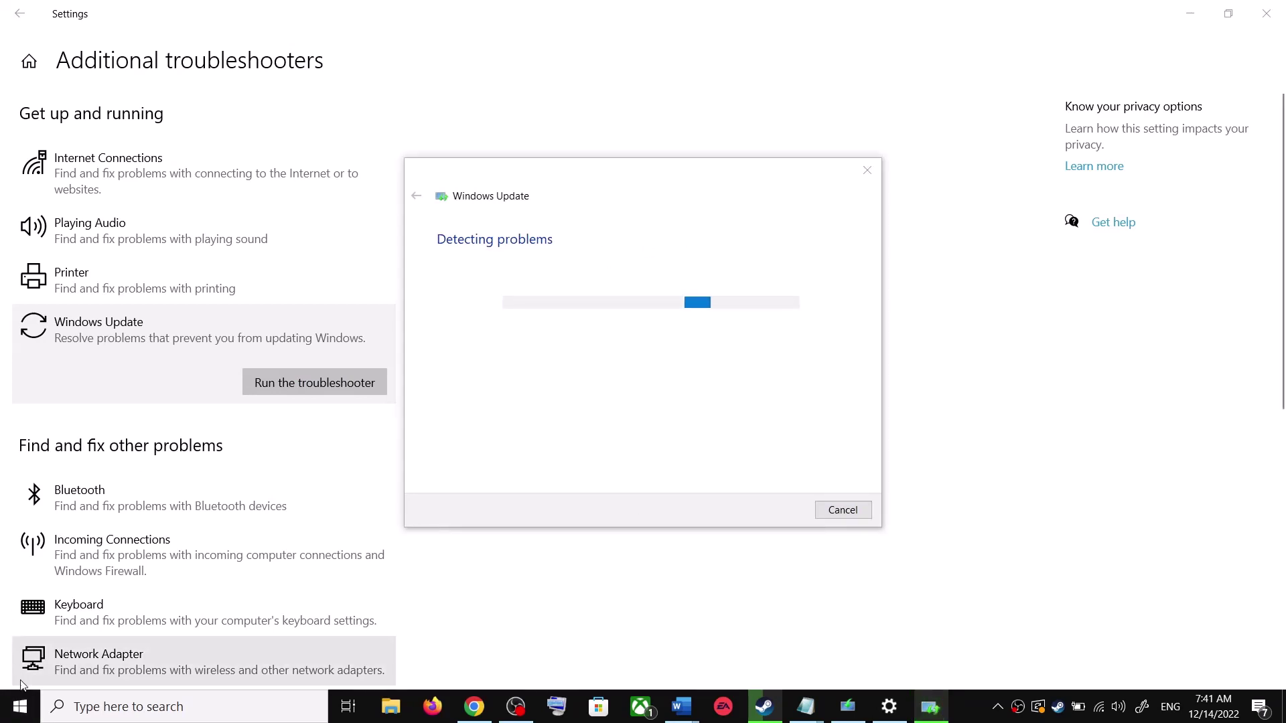
Check the Start menu power options, then dismiss the menu without restarting.
{"action": "left_click", "coordinate": [15, 715]}
{"action": "left_click", "coordinate": [21, 670]}
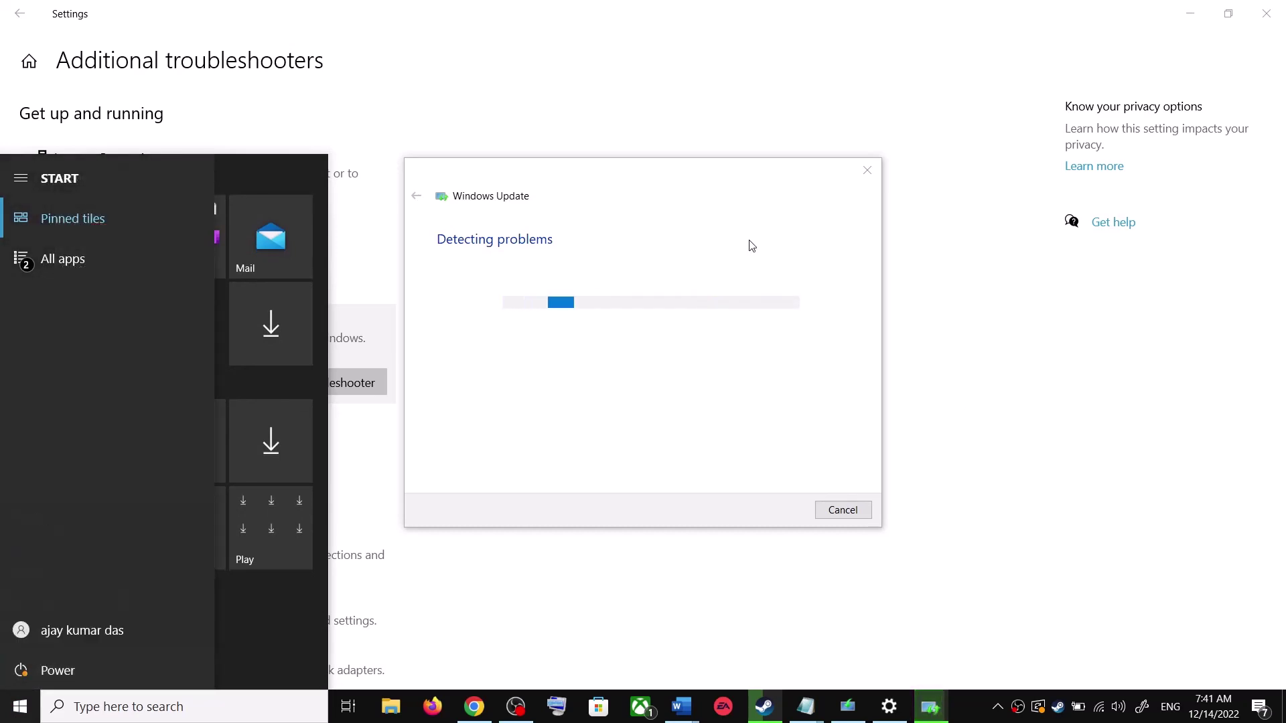
{"action": "left_click", "coordinate": [964, 272]}
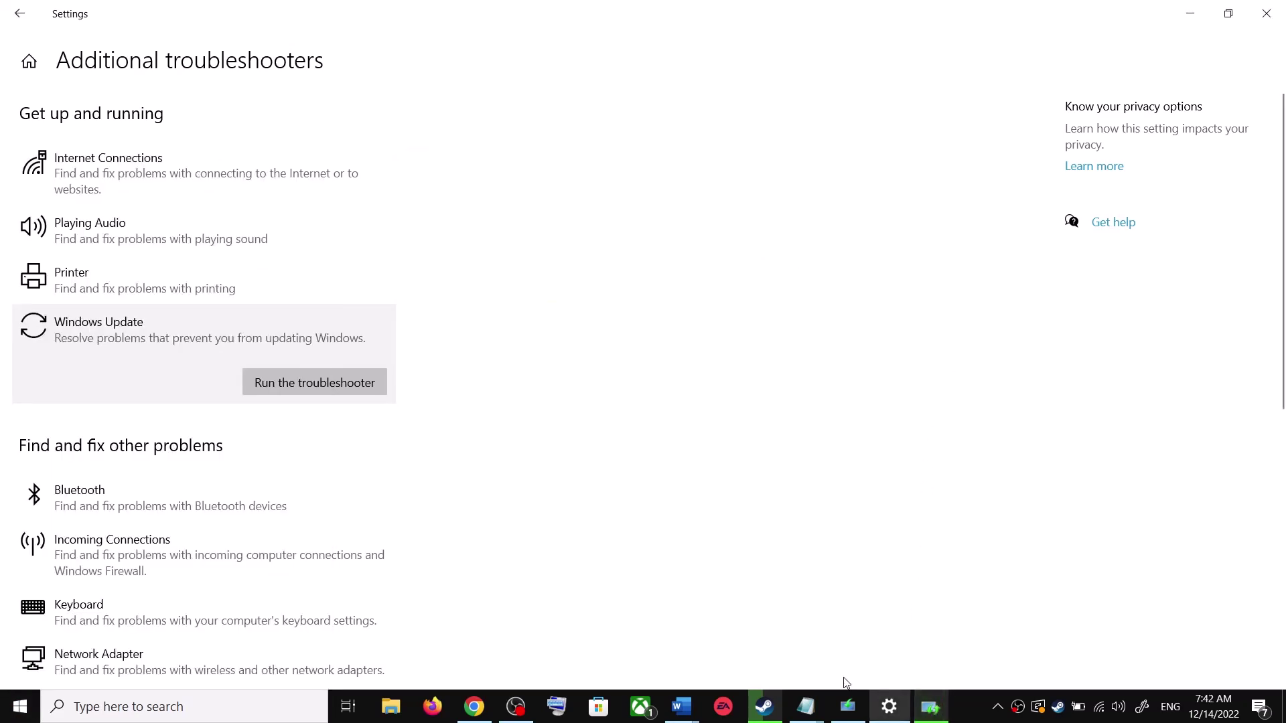
Select the guide's Step 2 Update Assistant heading and microsoft.com link, then switch to Chrome's download page.
{"action": "left_click", "coordinate": [690, 707]}
{"action": "left_click", "coordinate": [781, 660]}
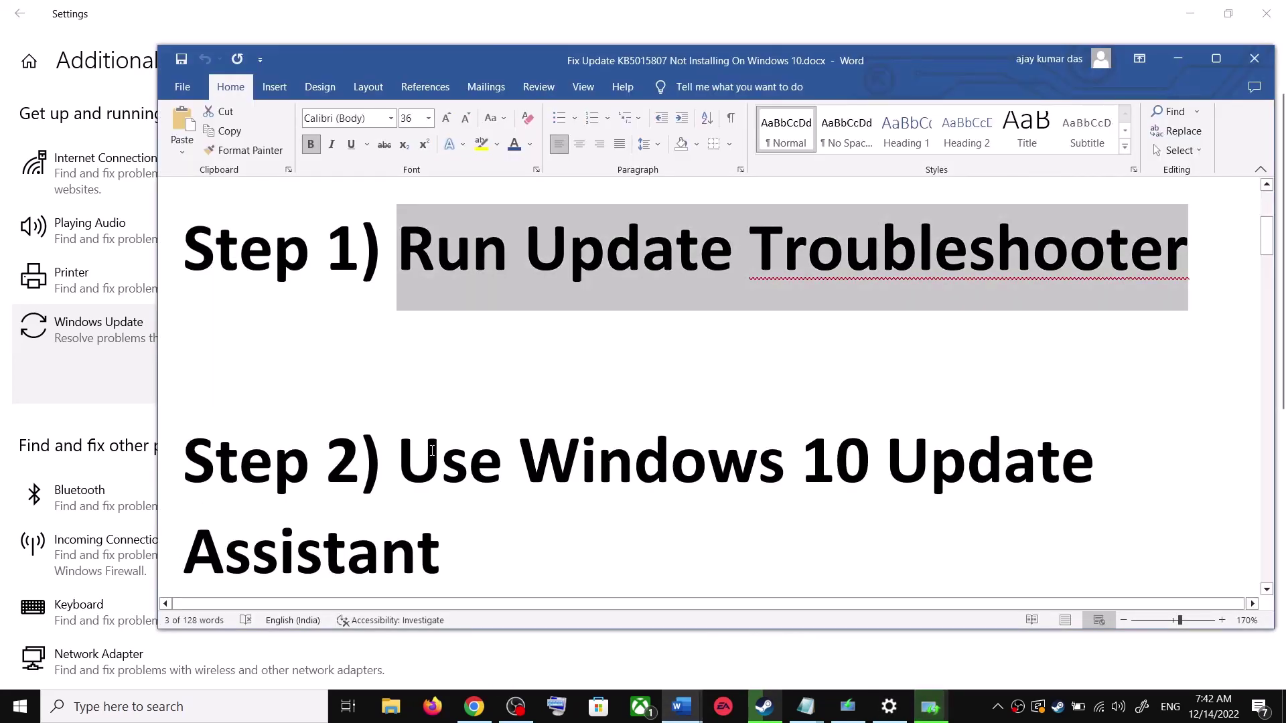
{"action": "scroll", "coordinate": [432, 451], "scroll_direction": "down", "scroll_amount": 1}
{"action": "left_click_drag", "start_coordinate": [440, 408], "coordinate": [502, 519]}
{"action": "scroll", "coordinate": [502, 520], "scroll_direction": "down", "scroll_amount": 1}
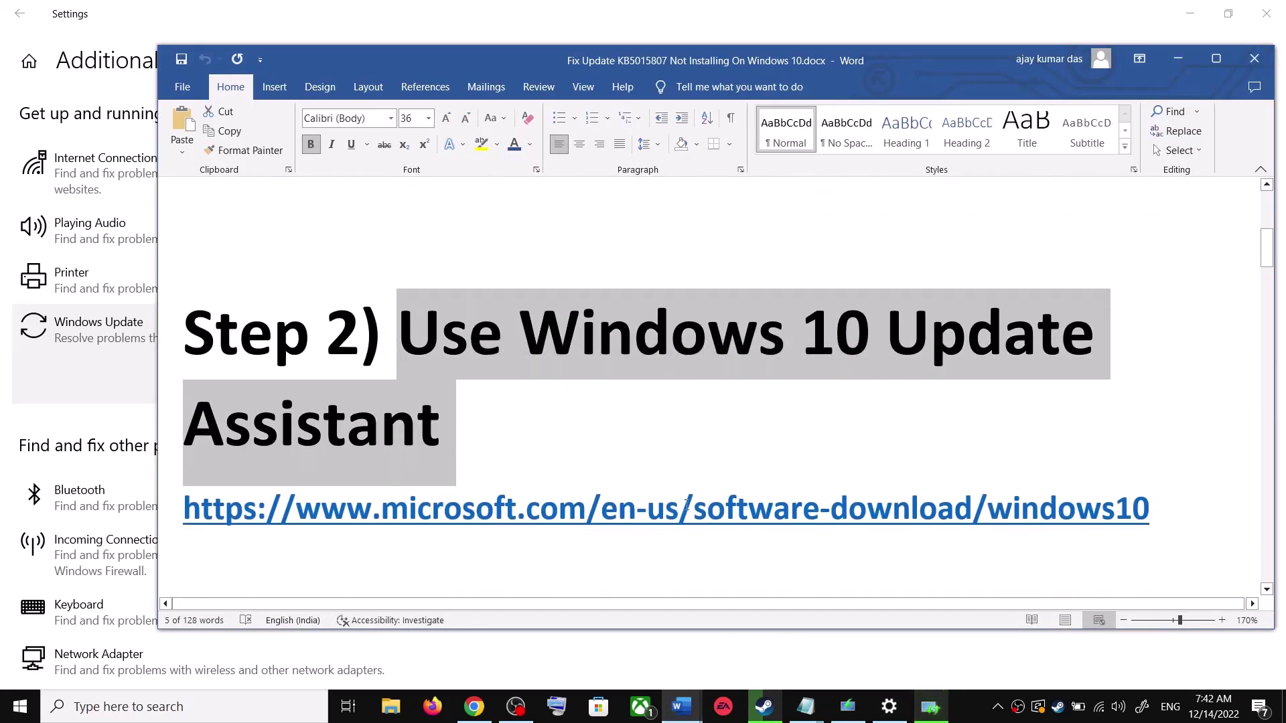
{"action": "left_click_drag", "start_coordinate": [1157, 499], "coordinate": [302, 514]}
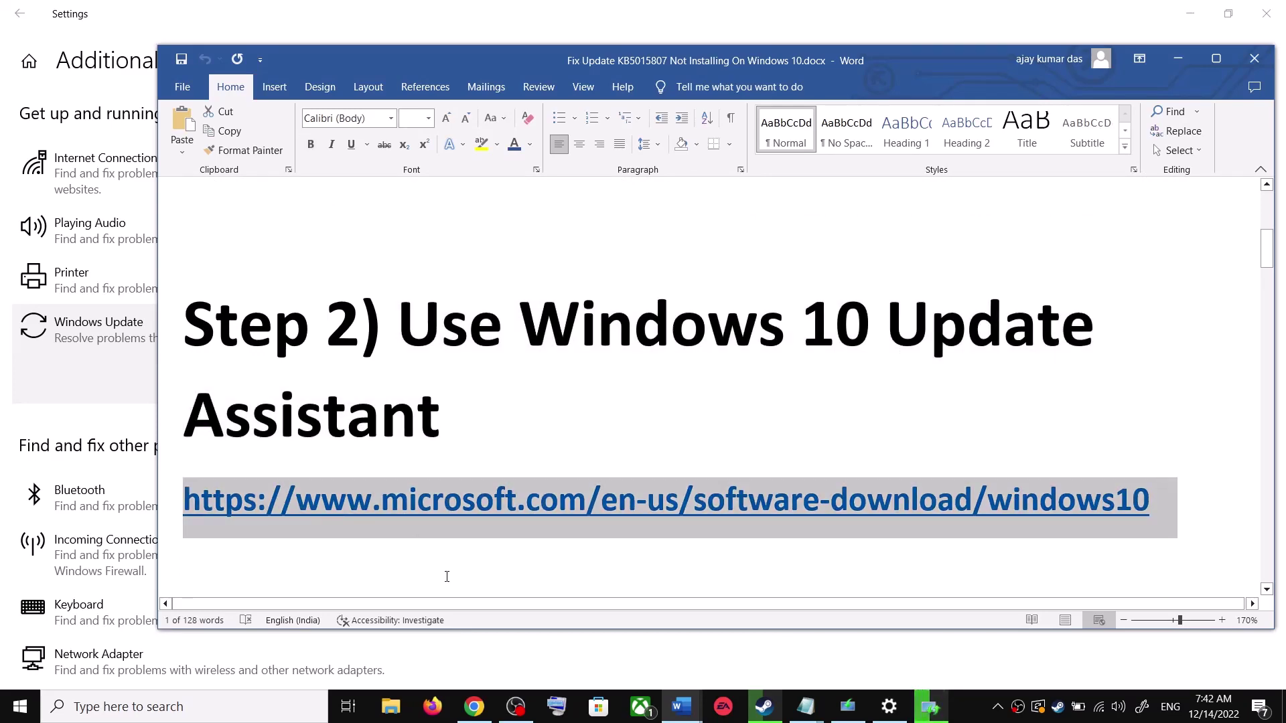
{"action": "left_click", "coordinate": [474, 707]}
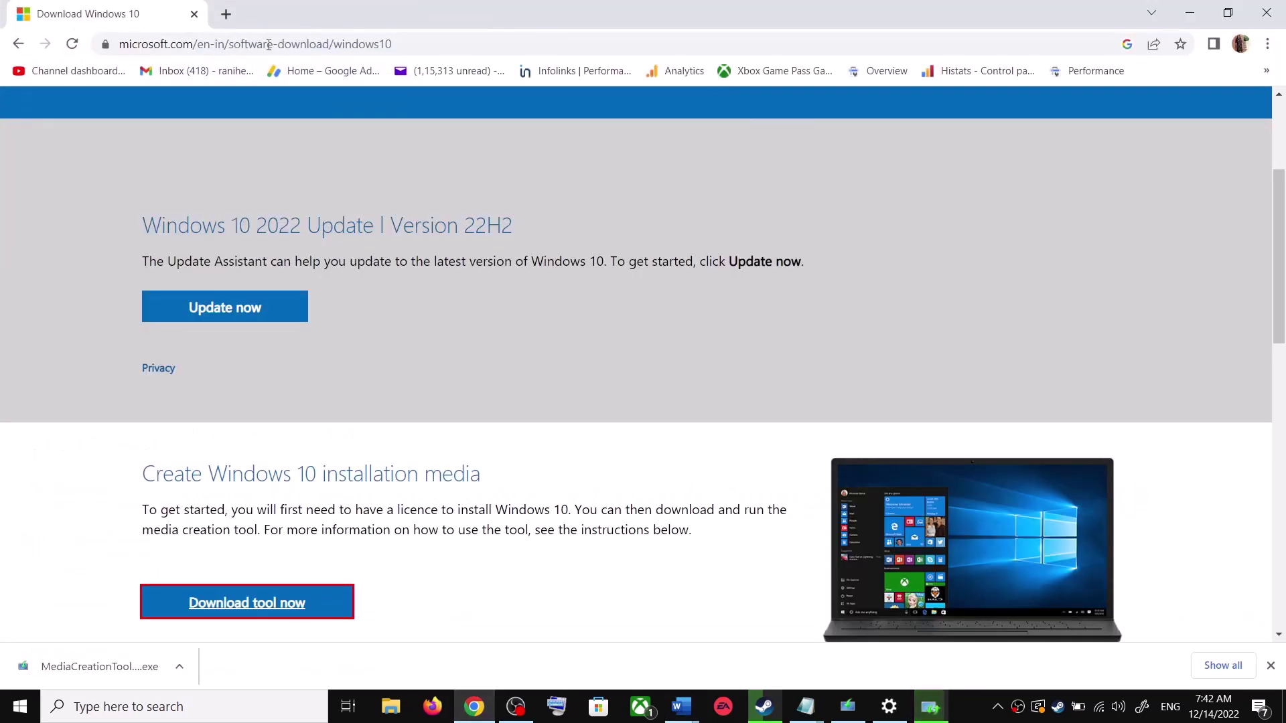
Download and run the Windows10Upgrade Update Assistant, closing it once it confirms the latest version.
{"action": "scroll", "coordinate": [284, 371], "scroll_direction": "up", "scroll_amount": 3}
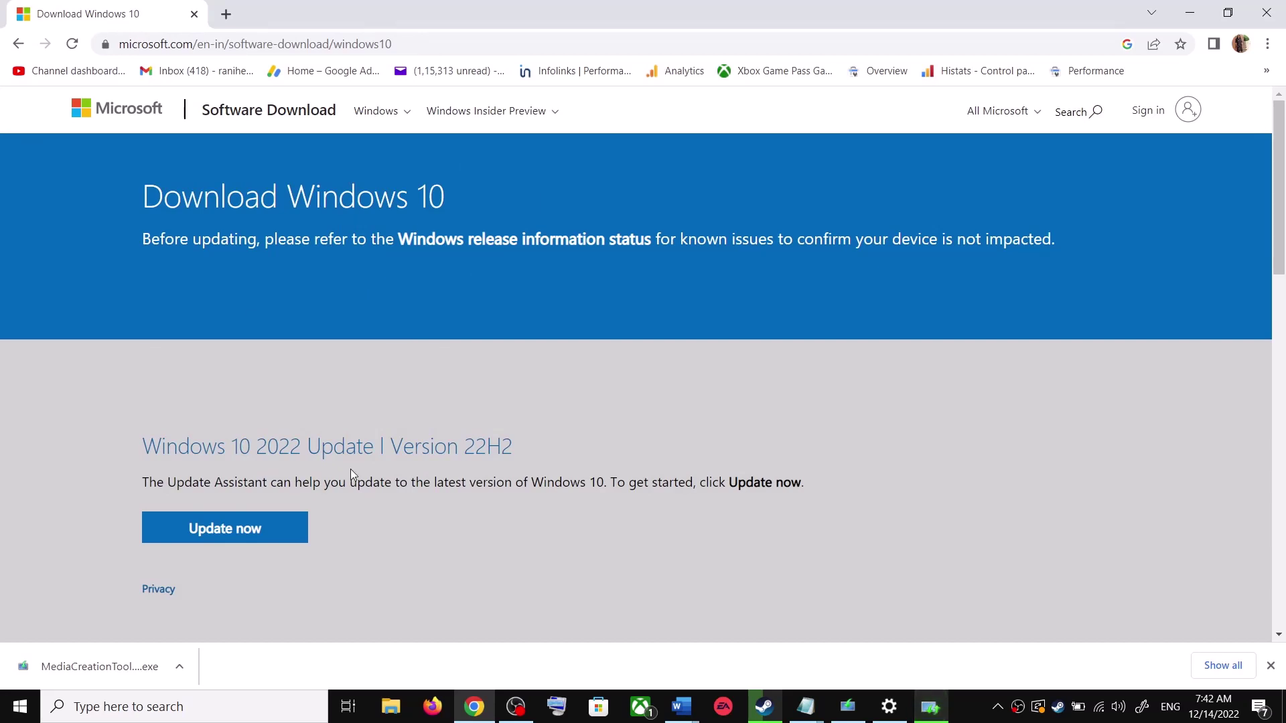
{"action": "left_click_drag", "start_coordinate": [165, 482], "coordinate": [266, 482]}
{"action": "left_click", "coordinate": [261, 531]}
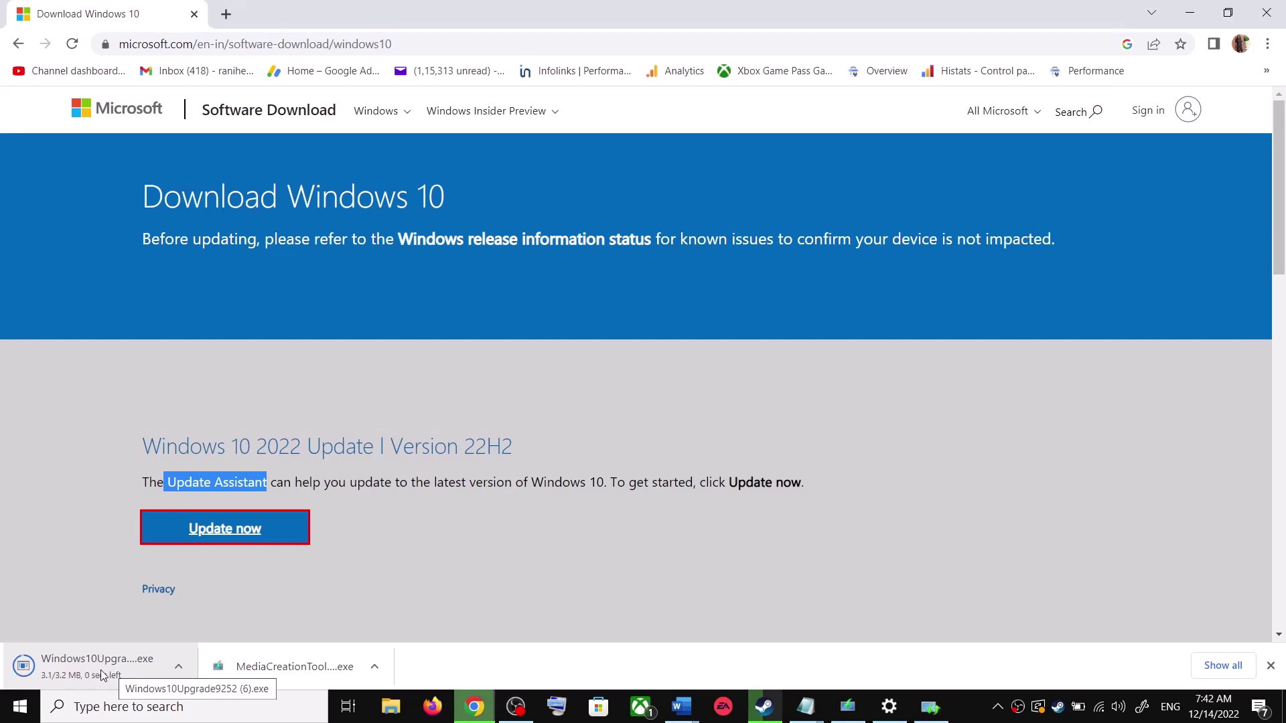
{"action": "left_click", "coordinate": [81, 667]}
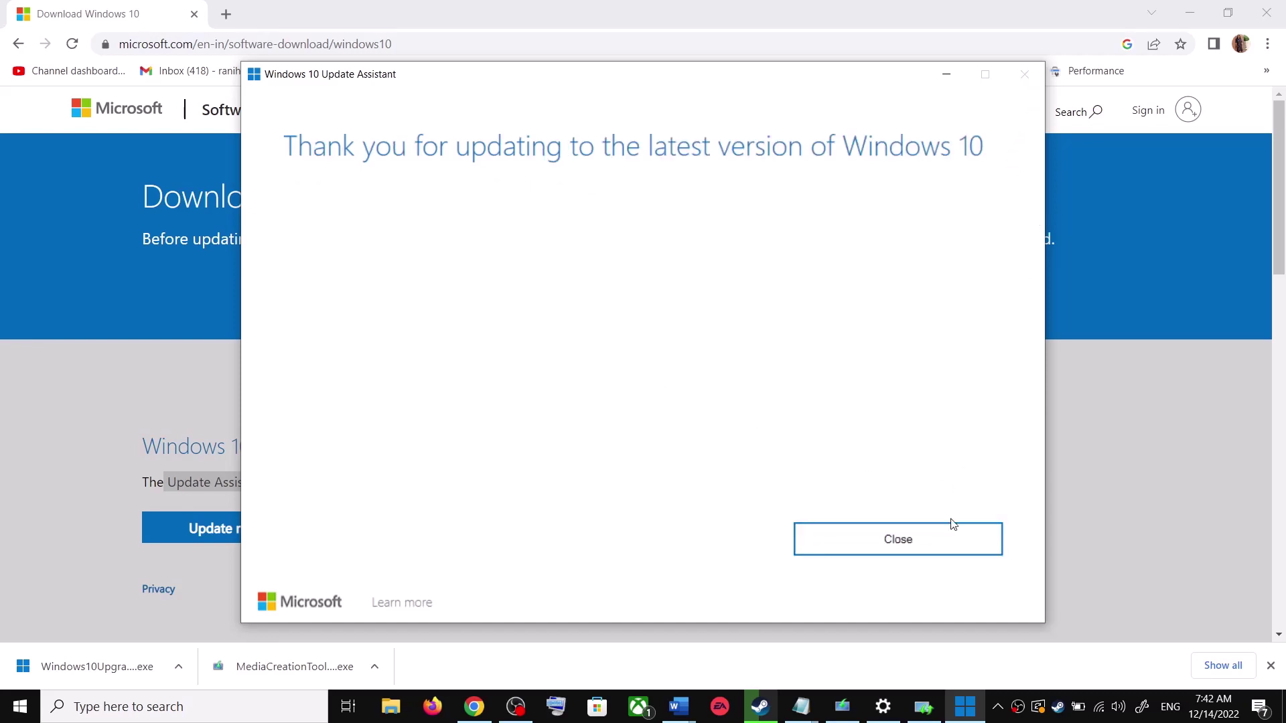
{"action": "left_click", "coordinate": [936, 543]}
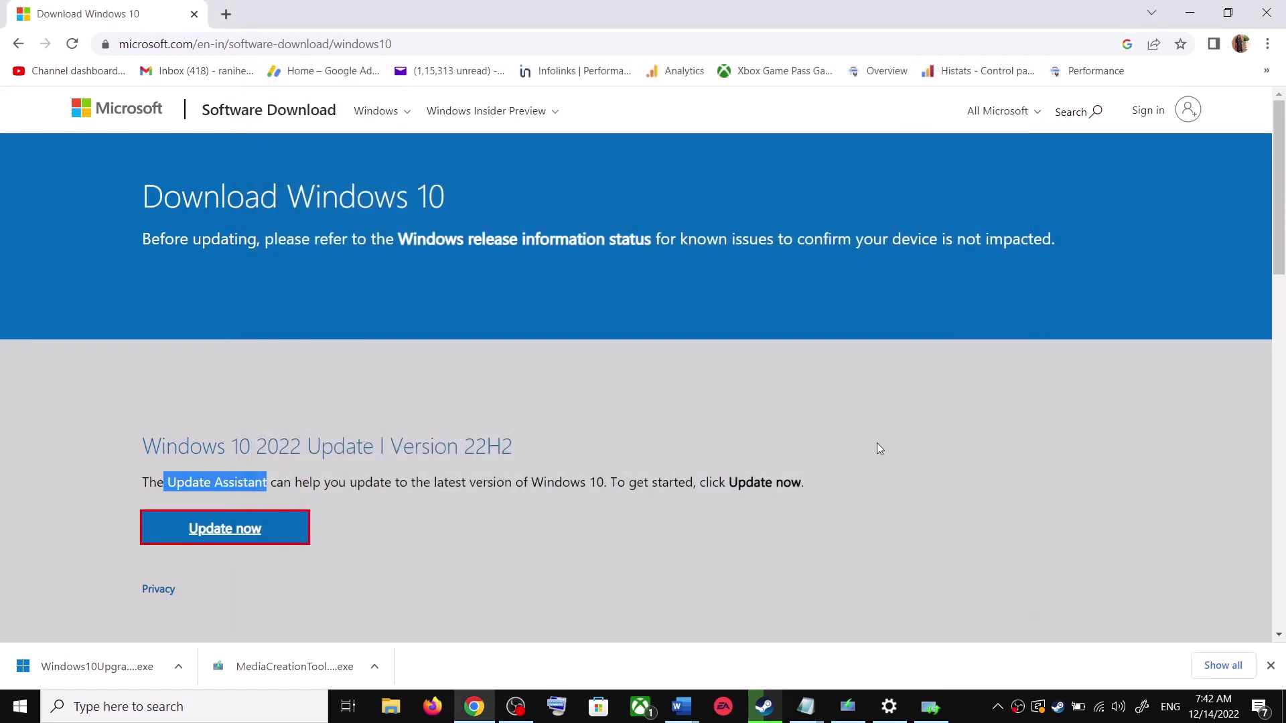
{"action": "left_click", "coordinate": [682, 707]}
Copy the Step 3 reset commands from SC config through net start appidsvc.
{"action": "left_click", "coordinate": [777, 636]}
{"action": "scroll", "coordinate": [526, 450], "scroll_direction": "down", "scroll_amount": 5}
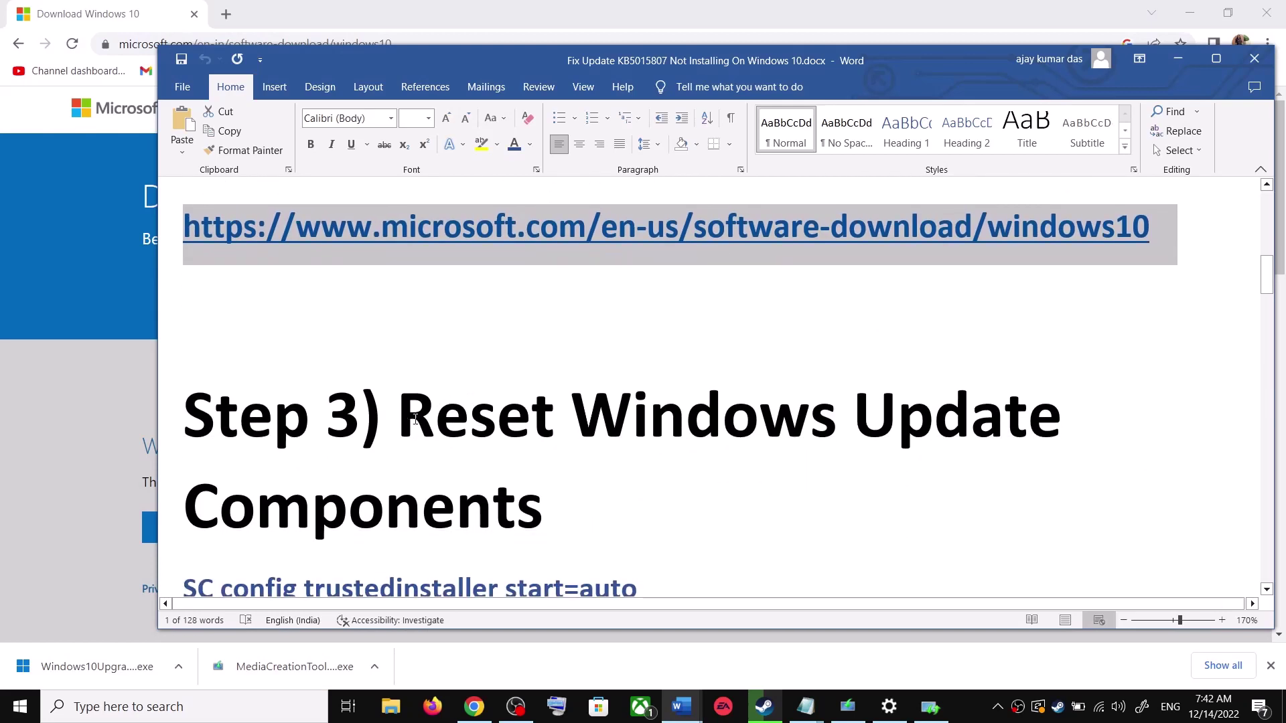
{"action": "left_click_drag", "start_coordinate": [415, 419], "coordinate": [544, 512]}
{"action": "scroll", "coordinate": [544, 512], "scroll_direction": "down", "scroll_amount": 2}
{"action": "left_click", "coordinate": [186, 450]}
{"action": "left_click_drag", "start_coordinate": [187, 451], "coordinate": [414, 546]}
{"action": "scroll", "coordinate": [402, 469], "scroll_direction": "down", "scroll_amount": 1}
{"action": "right_click", "coordinate": [341, 378]}
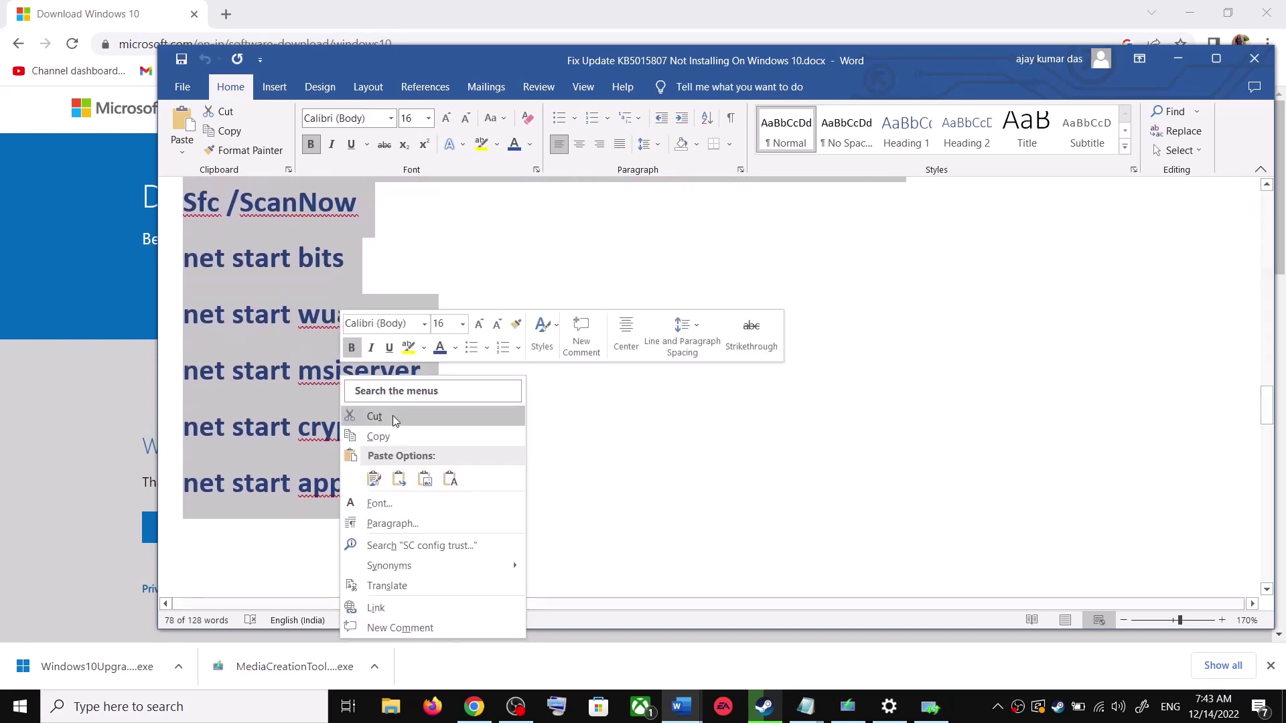
{"action": "left_click", "coordinate": [395, 437]}
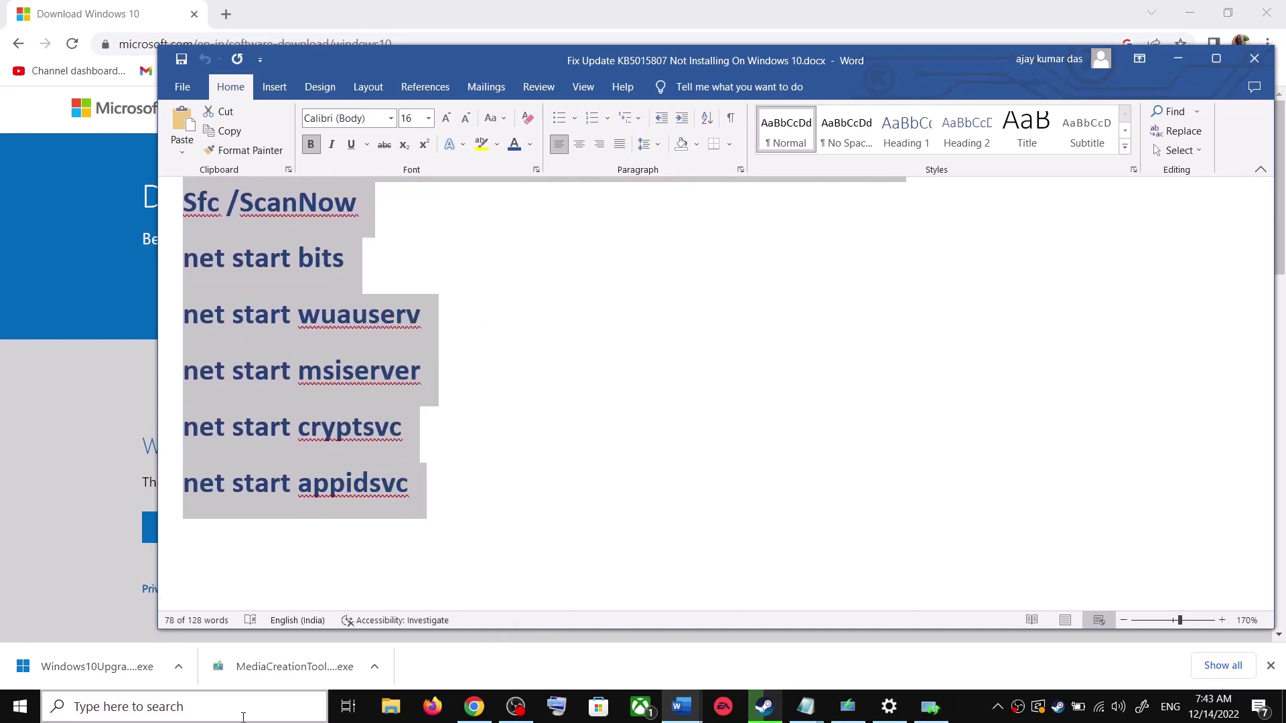
Paste the copied reset commands into a new Notepad file and begin saving it.
{"action": "left_click", "coordinate": [226, 707]}
{"action": "type", "text": "ote"}
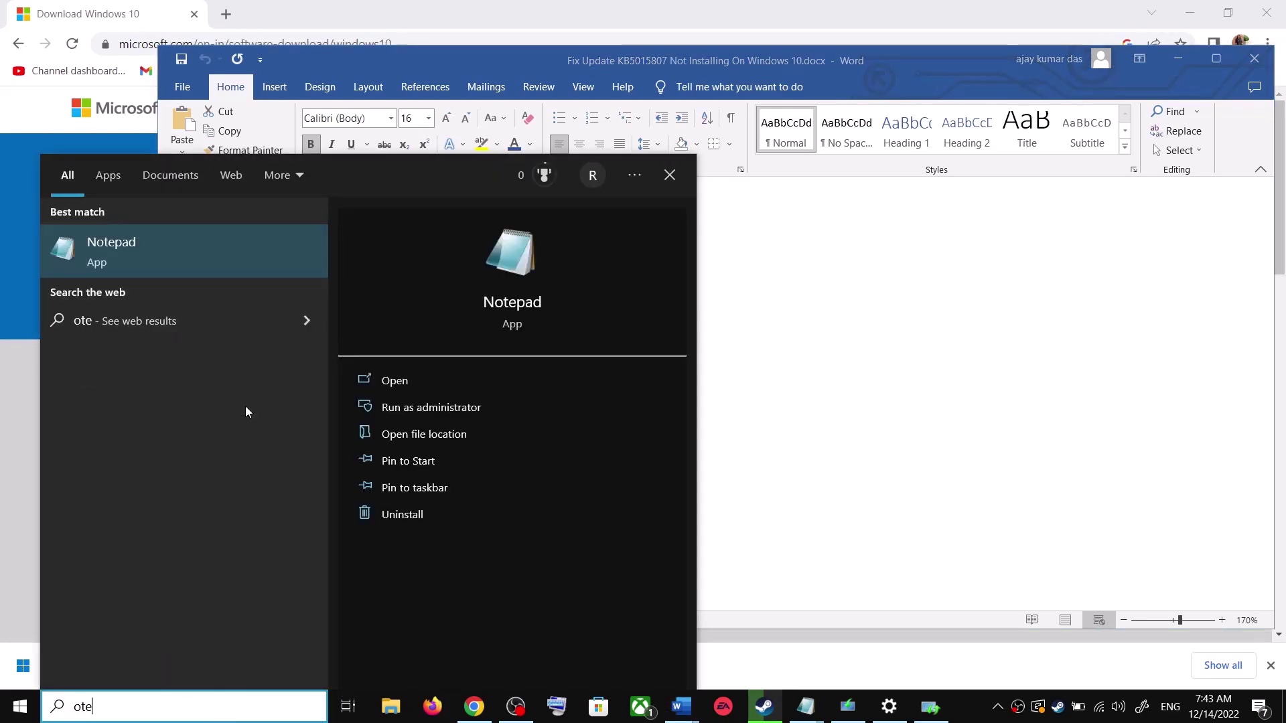
{"action": "left_click", "coordinate": [217, 241]}
{"action": "key", "text": "ctrl+v"}
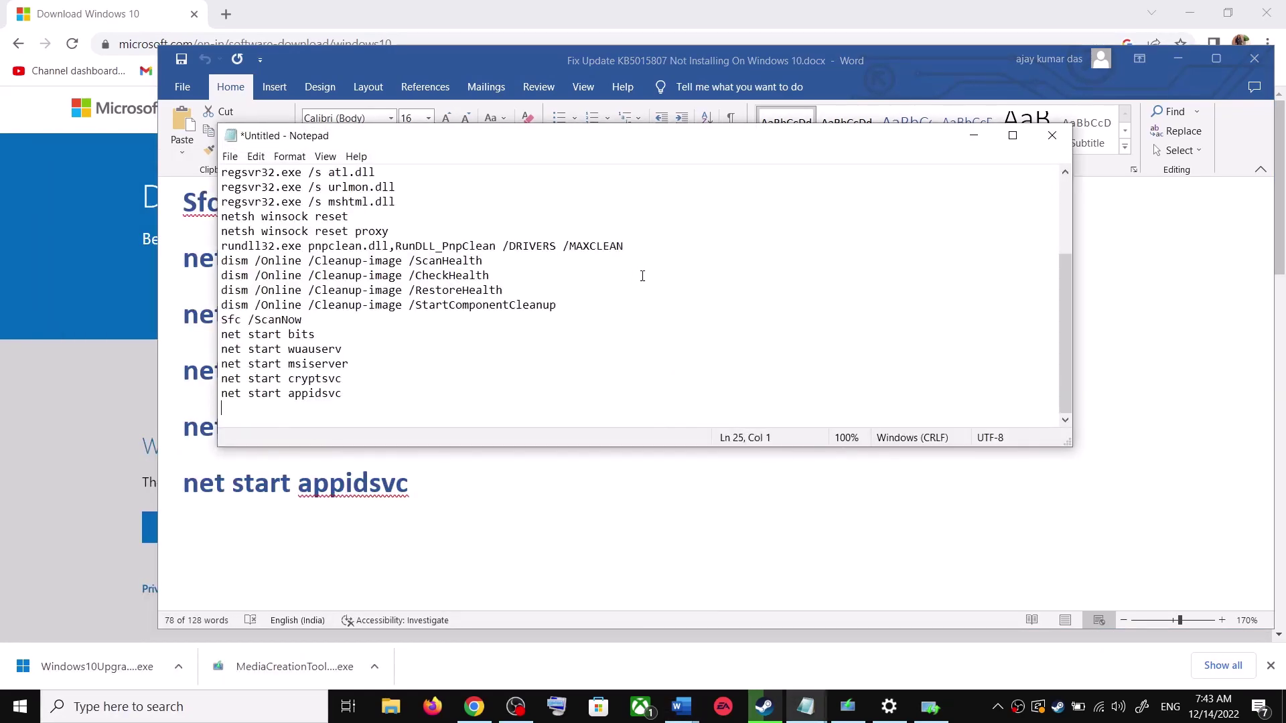
{"action": "scroll", "coordinate": [388, 311], "scroll_direction": "up", "scroll_amount": 3}
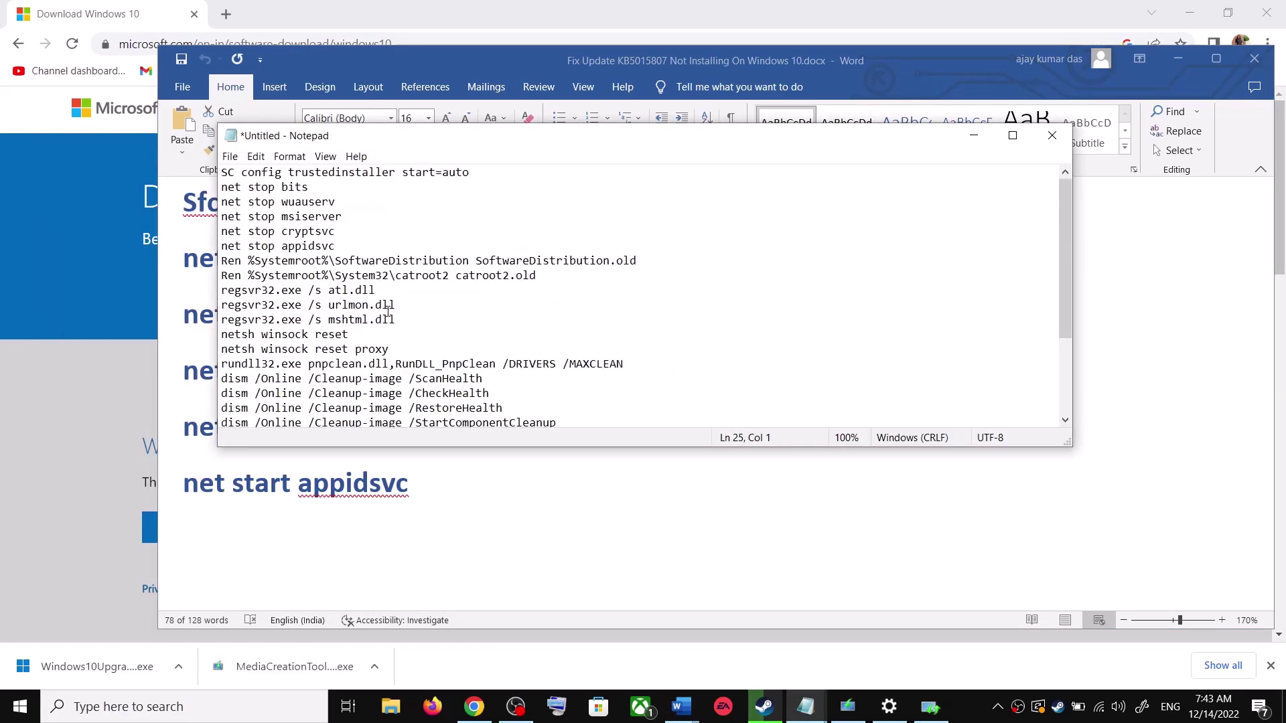
{"action": "left_click", "coordinate": [229, 156]}
{"action": "left_click", "coordinate": [266, 251]}
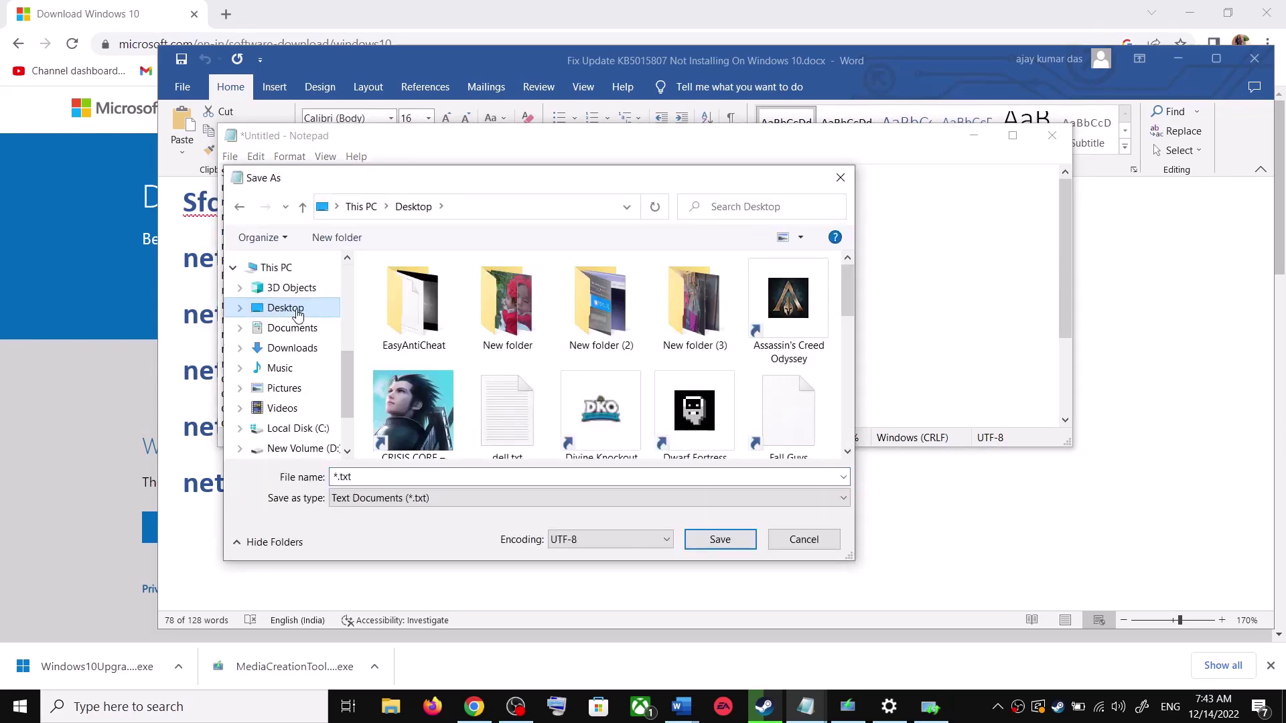
Save the file as Wufix.bat with type All Files (*.*), then show the desktop.
{"action": "key", "text": "alt+Tab"}
{"action": "scroll", "coordinate": [365, 425], "scroll_direction": "down", "scroll_amount": 5}
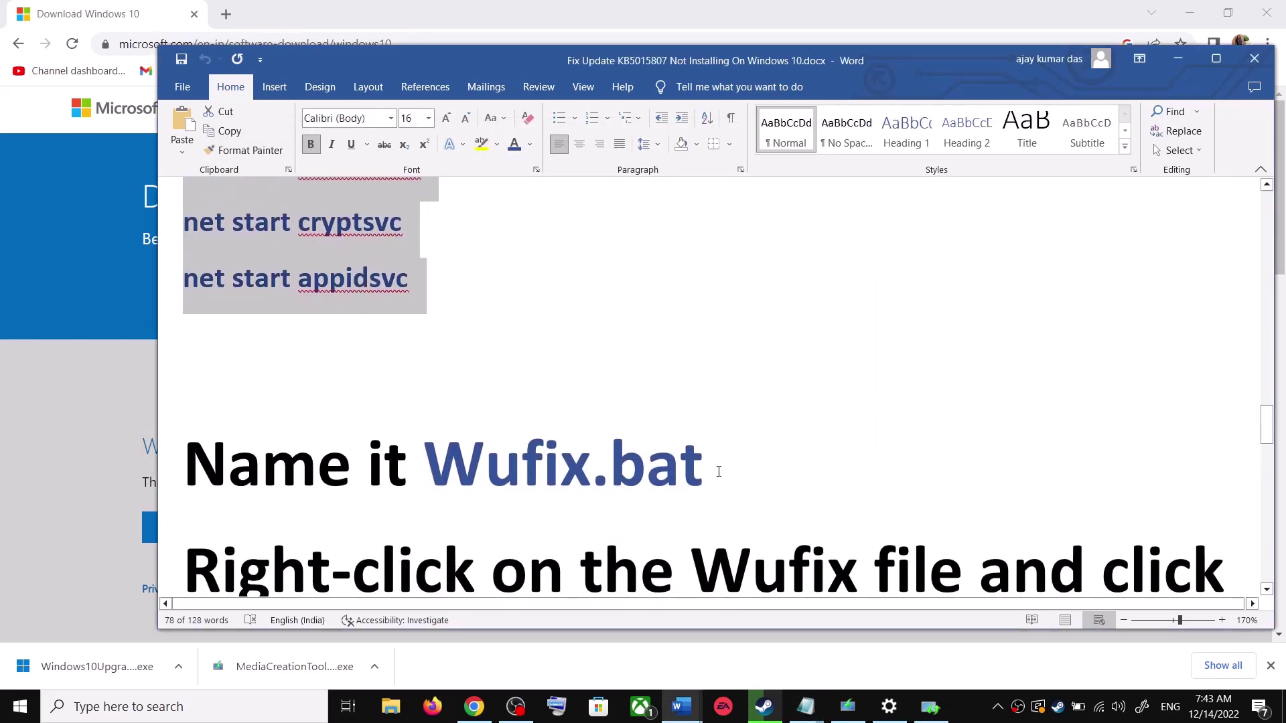
{"action": "left_click_drag", "start_coordinate": [719, 471], "coordinate": [494, 464]}
{"action": "key", "text": "ctrl+c"}
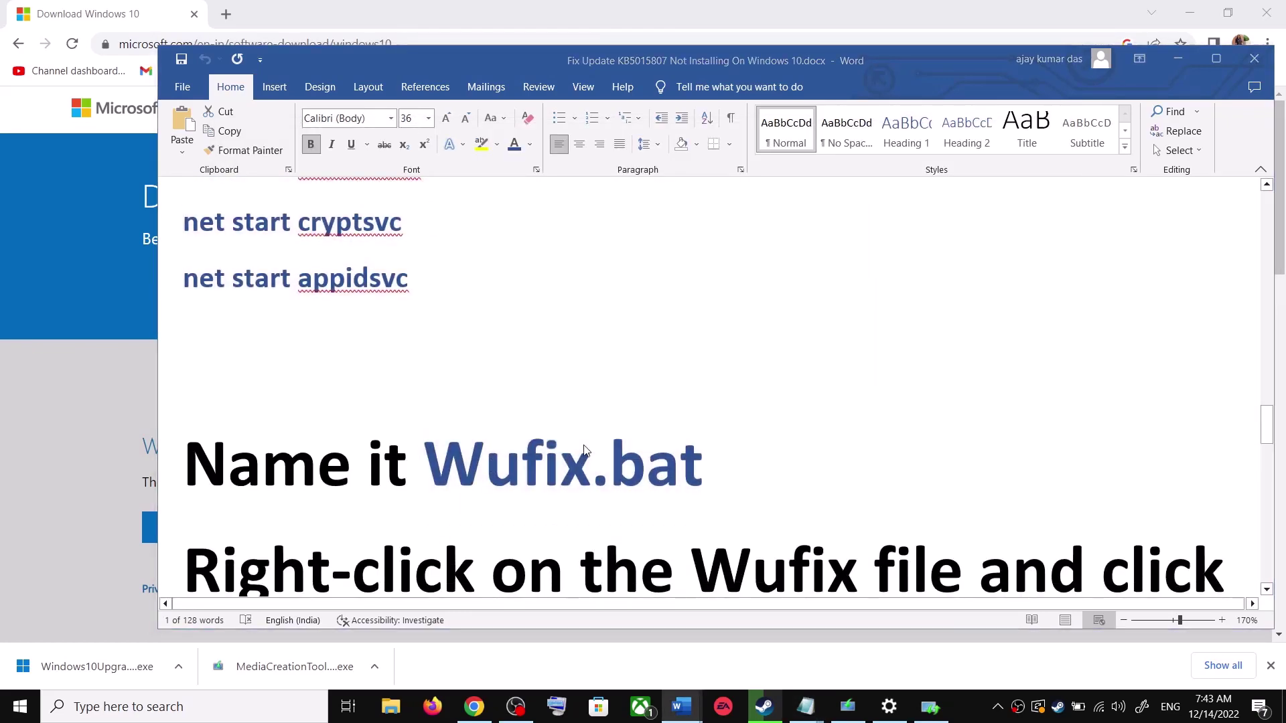
{"action": "key", "text": "alt+Tab"}
{"action": "left_click", "coordinate": [395, 476]}
{"action": "key", "text": "ctrl+v"}
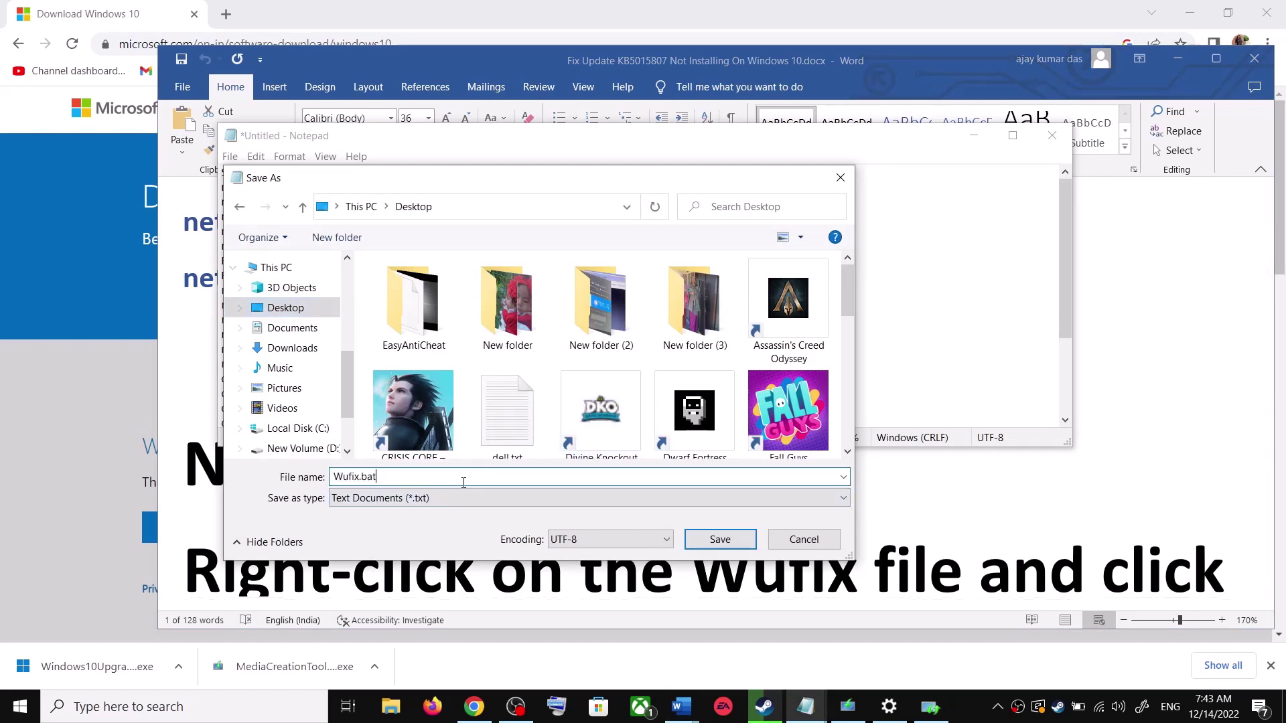
{"action": "left_click", "coordinate": [385, 499]}
{"action": "left_click", "coordinate": [371, 528]}
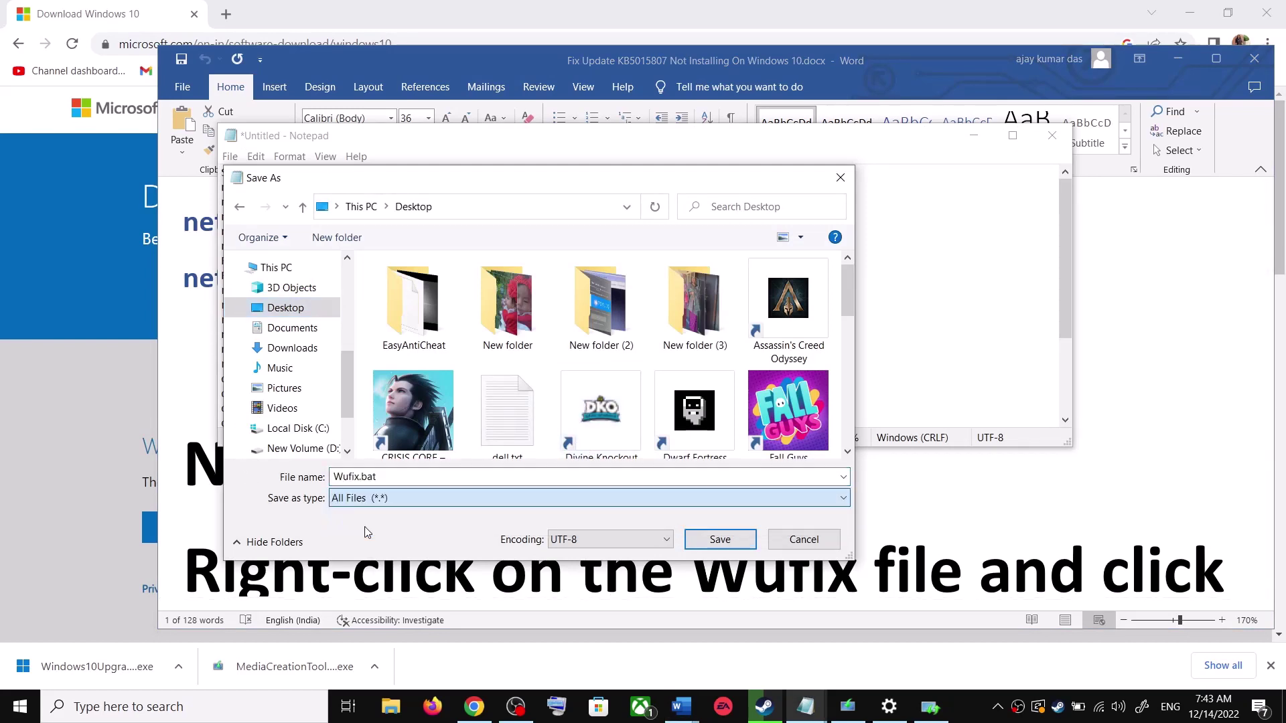
{"action": "left_click", "coordinate": [723, 538]}
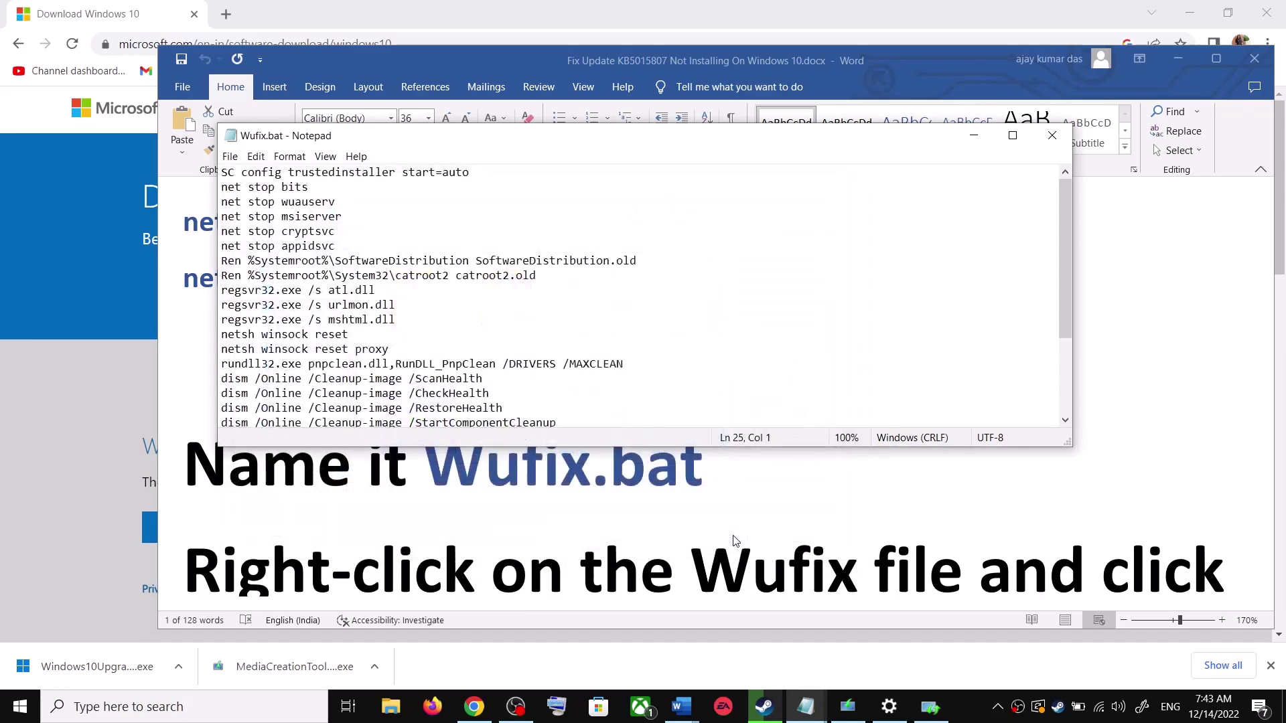
{"action": "key", "text": "super+d"}
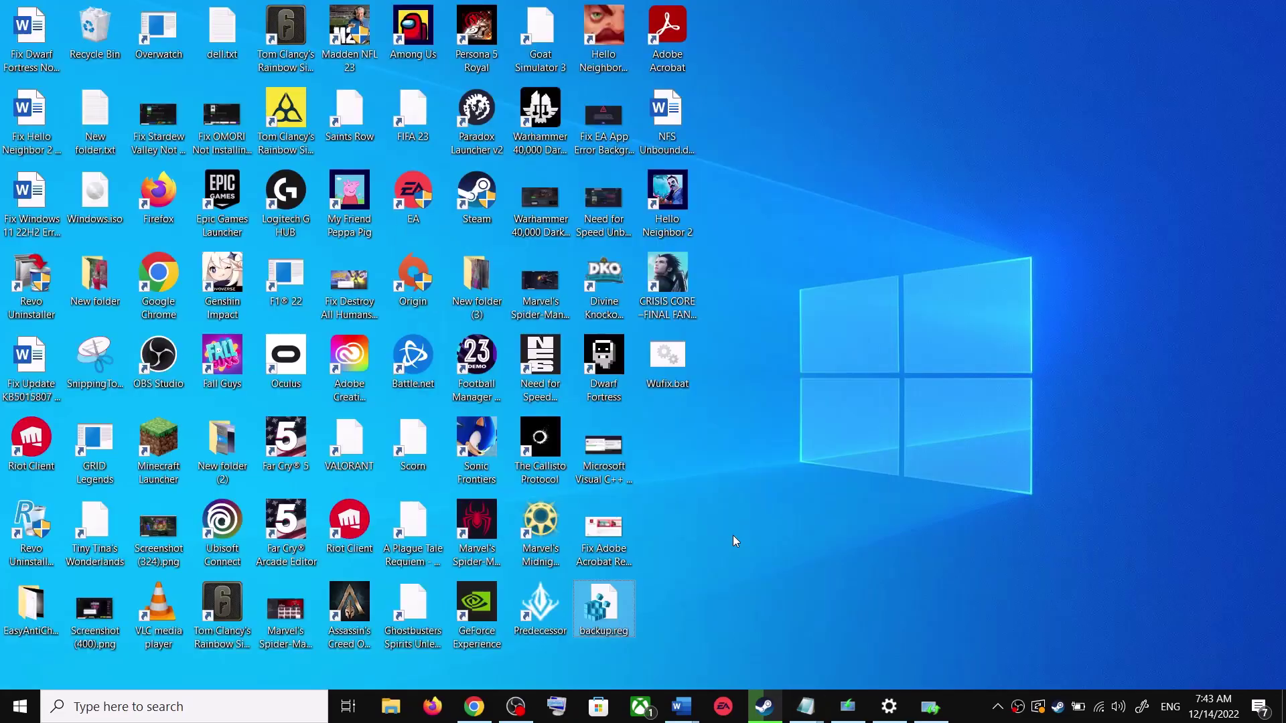
Run Wufix.bat from the desktop as administrator and move the cmd.exe window aside.
{"action": "double_click", "coordinate": [674, 362]}
{"action": "right_click", "coordinate": [674, 361]}
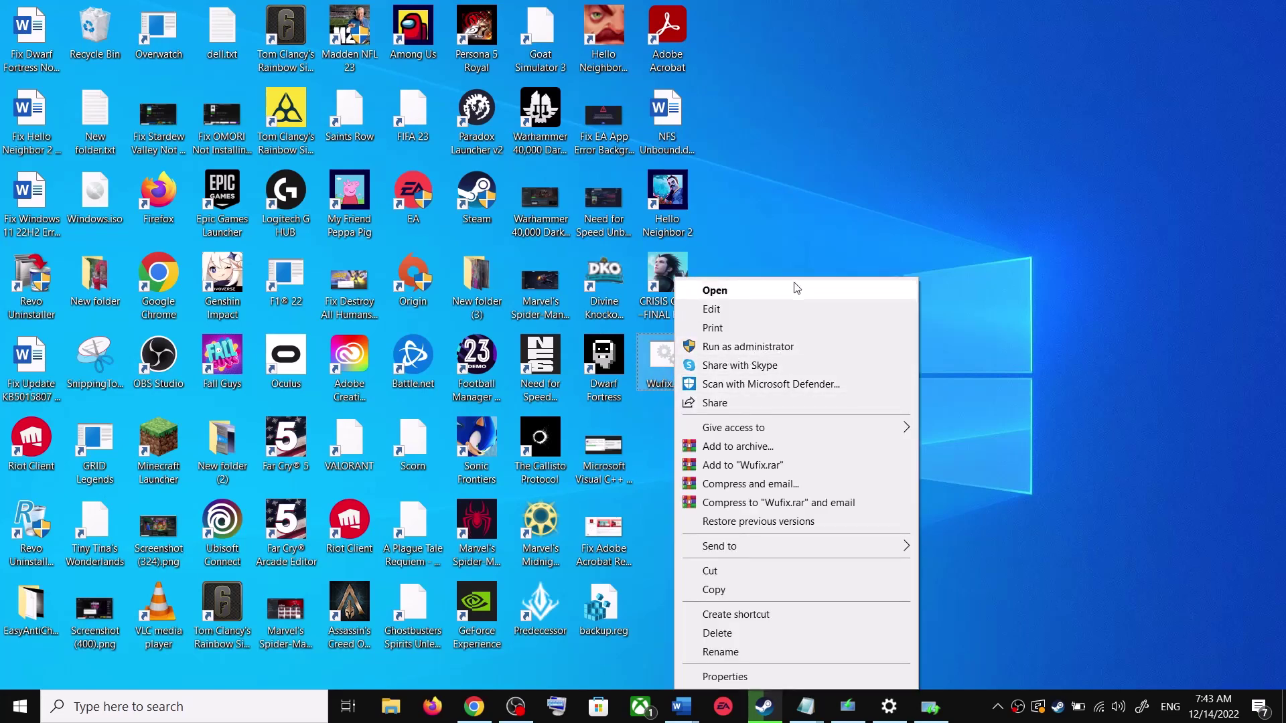
{"action": "left_click", "coordinate": [756, 248]}
{"action": "right_click", "coordinate": [666, 372]}
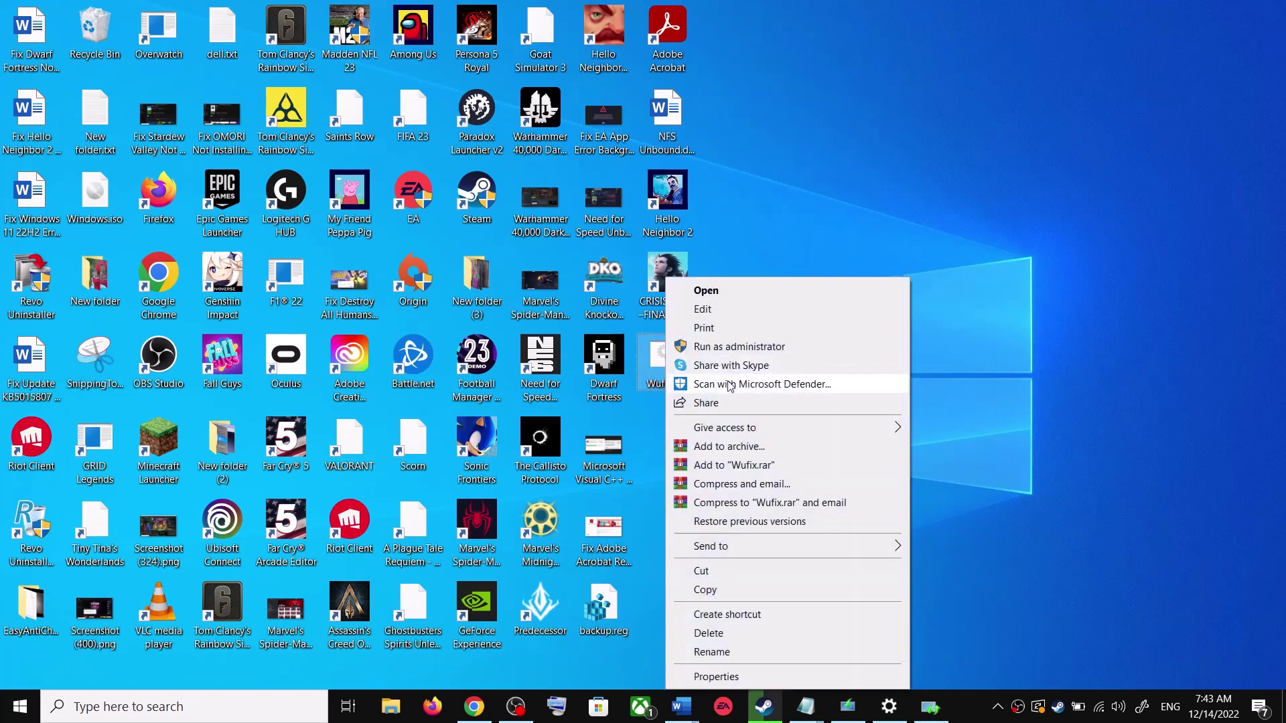
{"action": "left_click", "coordinate": [755, 347]}
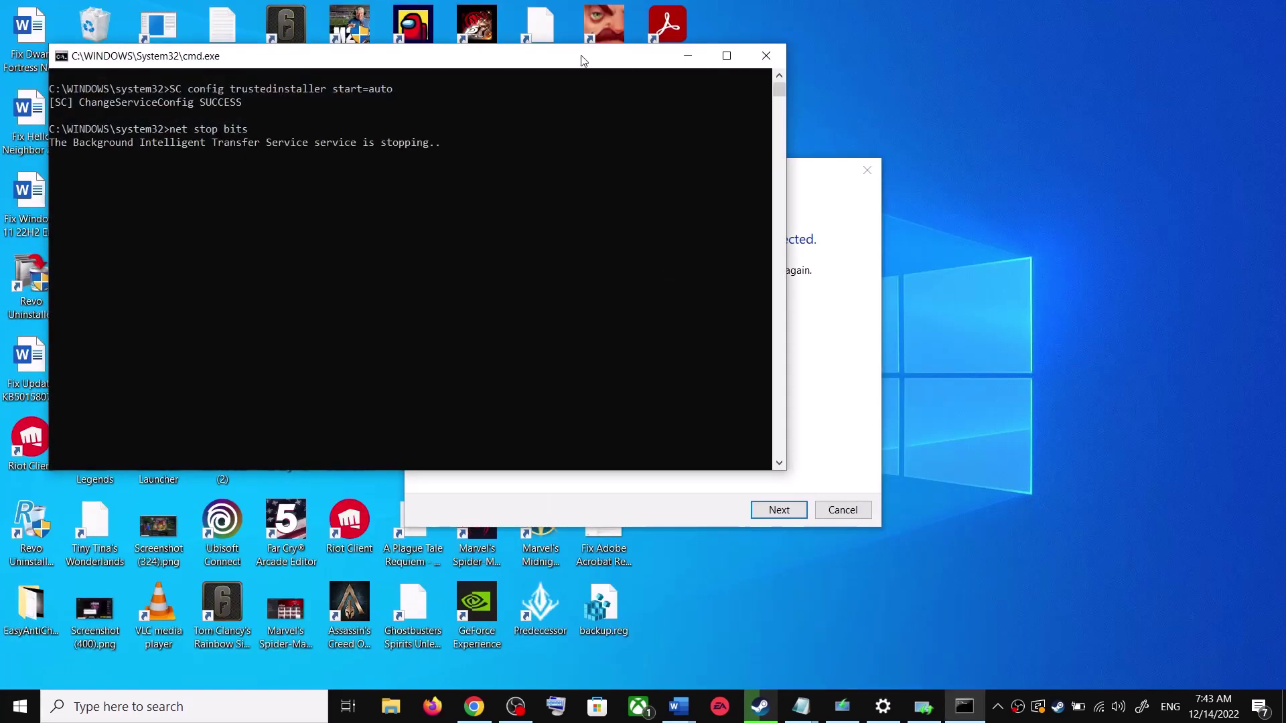
{"action": "left_click_drag", "start_coordinate": [582, 60], "coordinate": [730, 181]}
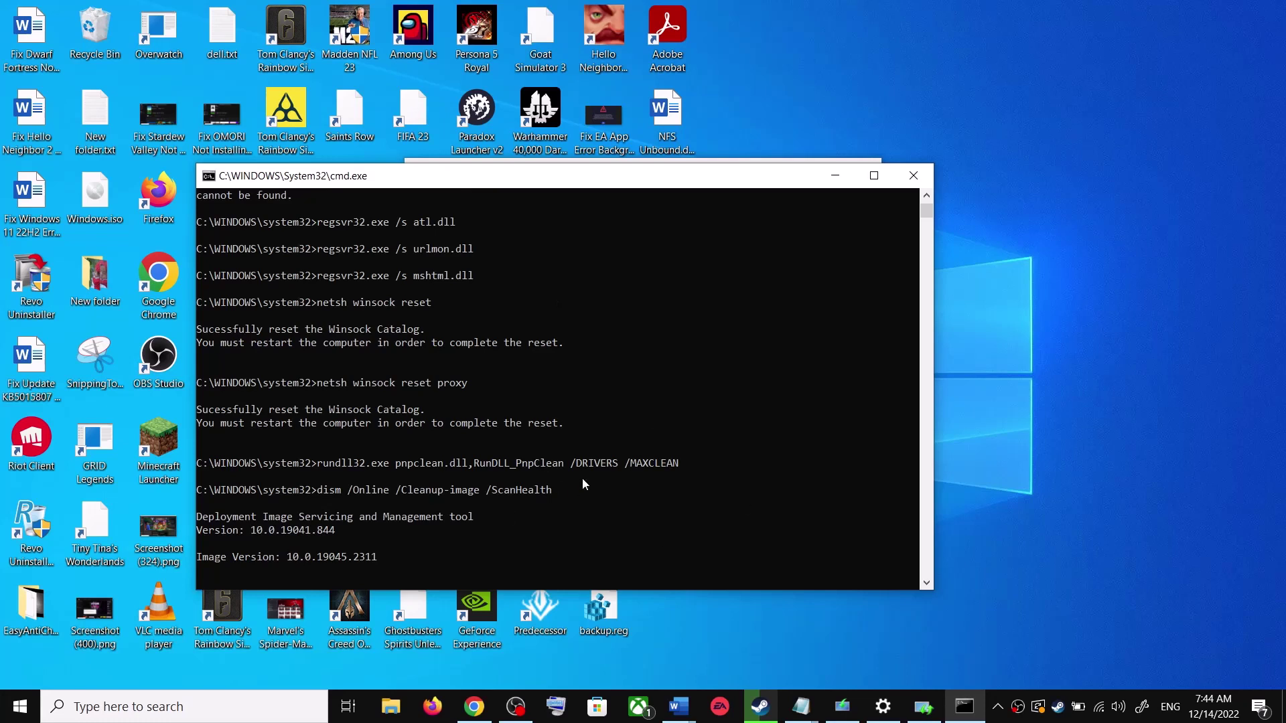
Dismiss the Start menu power options and close Settings from its taskbar jump list.
{"action": "left_click", "coordinate": [21, 707]}
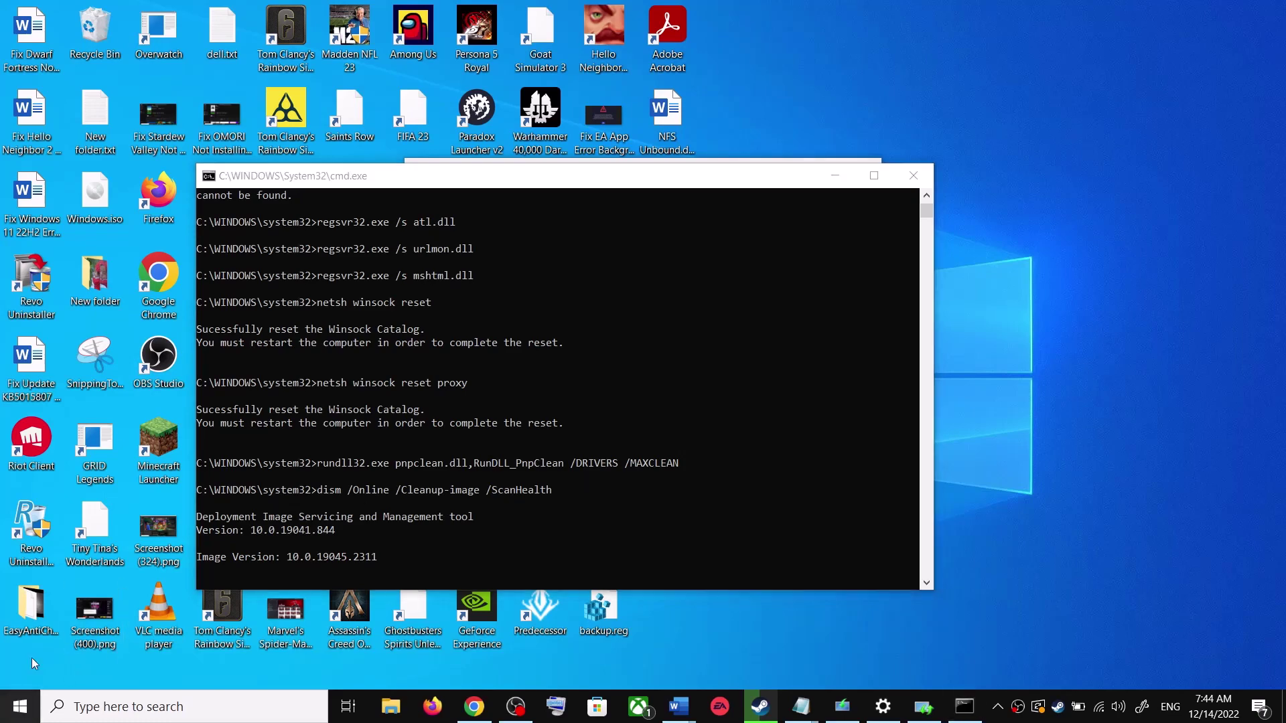
{"action": "left_click", "coordinate": [28, 678]}
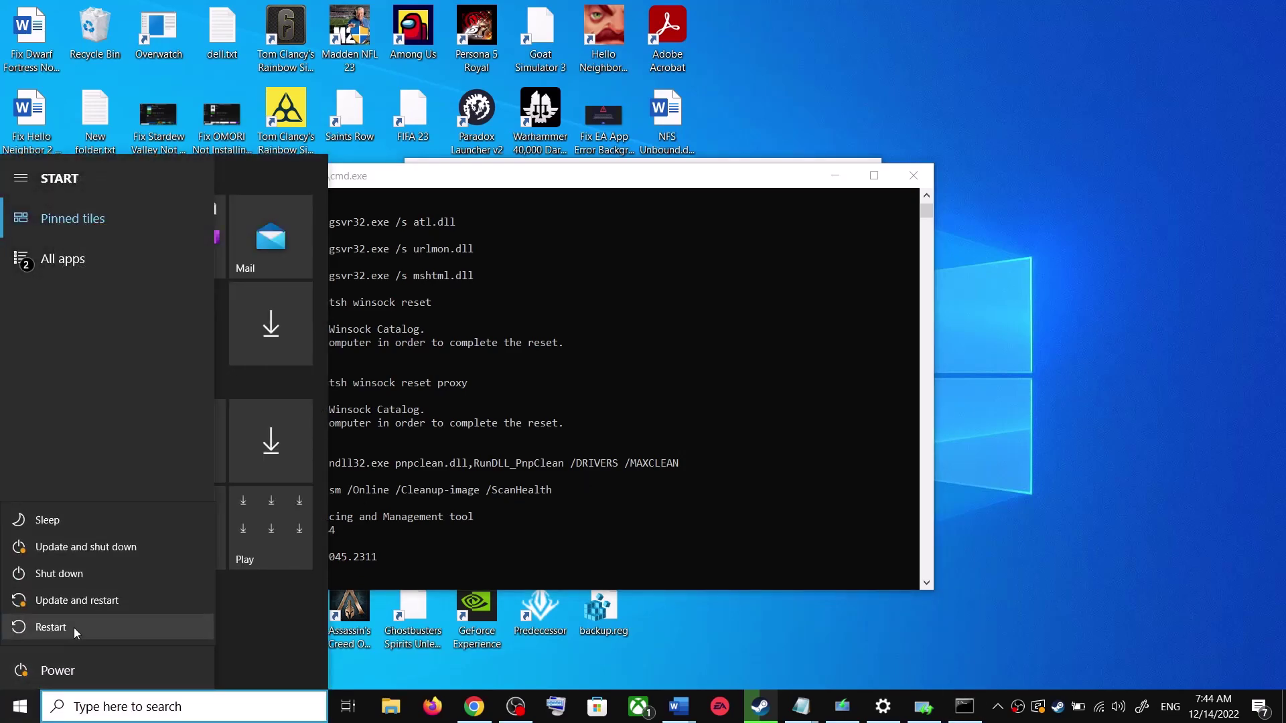
{"action": "key", "text": "Escape"}
{"action": "left_click", "coordinate": [1067, 449]}
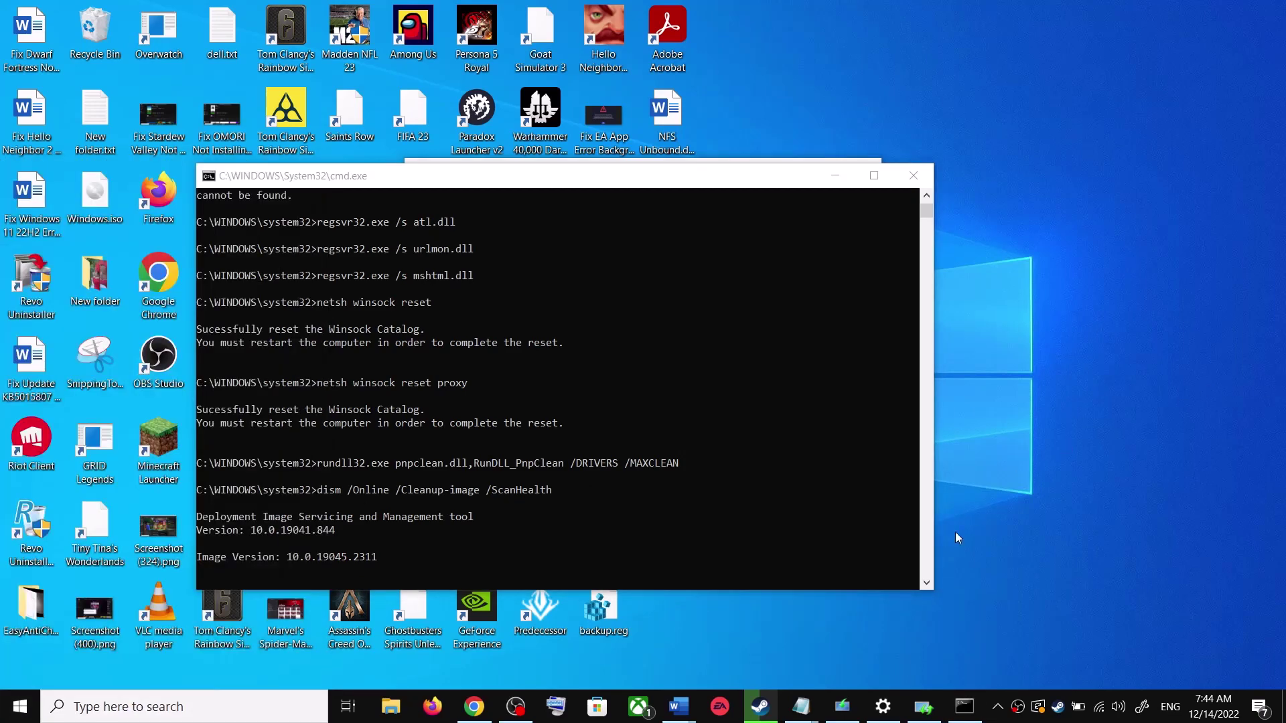
{"action": "right_click", "coordinate": [881, 708]}
{"action": "left_click", "coordinate": [841, 670]}
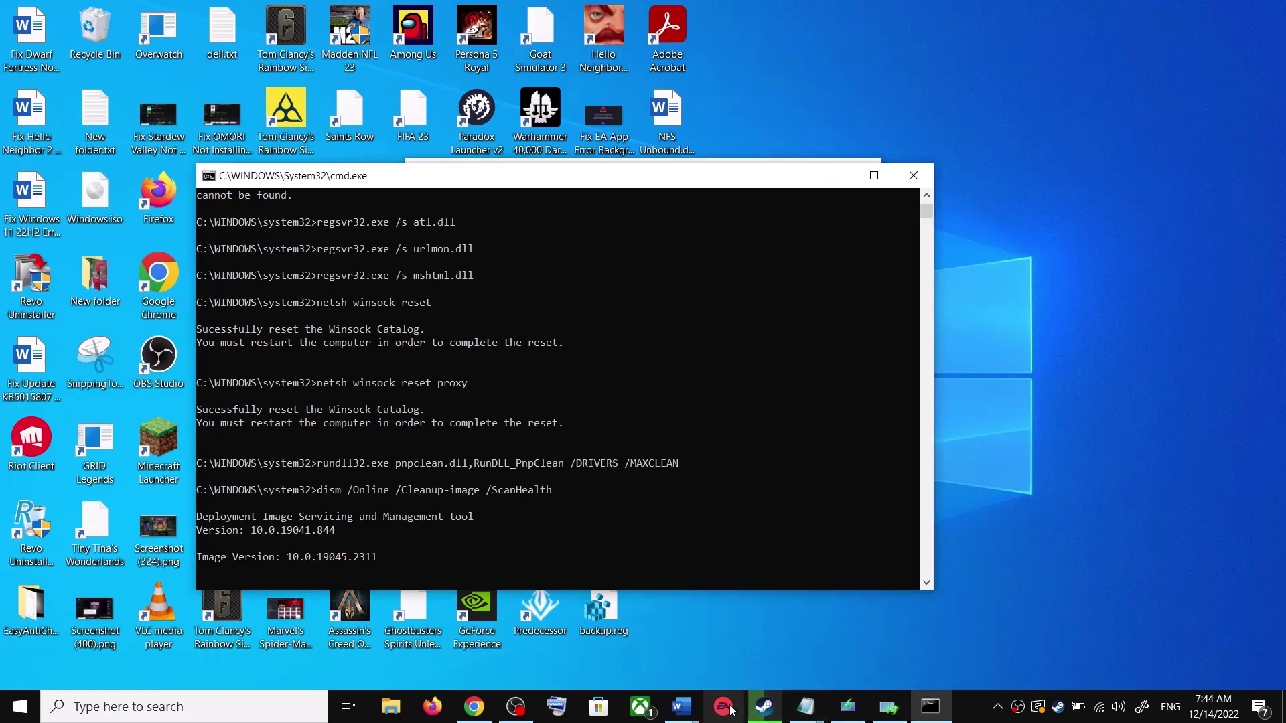
Scroll the Word guide to Step 4 and select the Use Media Creation Tool heading.
{"action": "mouse_move", "coordinate": [679, 706]}
{"action": "left_click", "coordinate": [777, 637]}
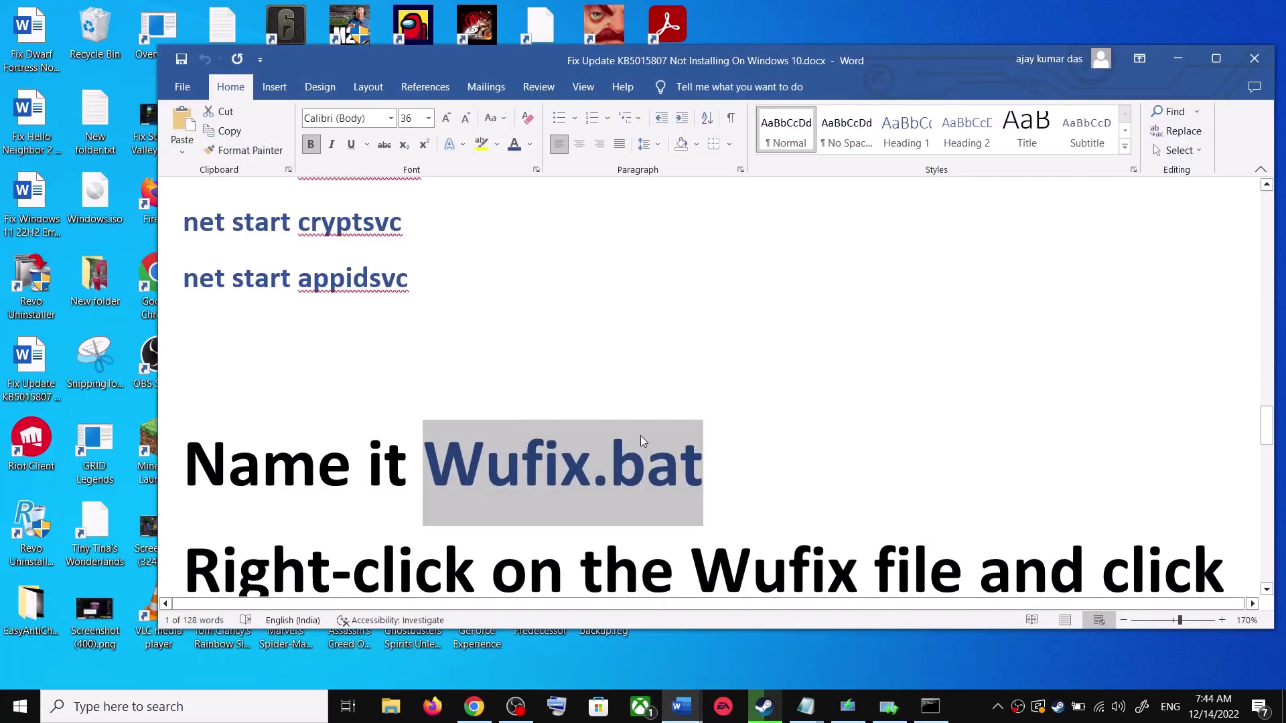
{"action": "scroll", "coordinate": [647, 439], "scroll_direction": "down", "scroll_amount": 5}
{"action": "scroll", "coordinate": [651, 437], "scroll_direction": "down", "scroll_amount": 5}
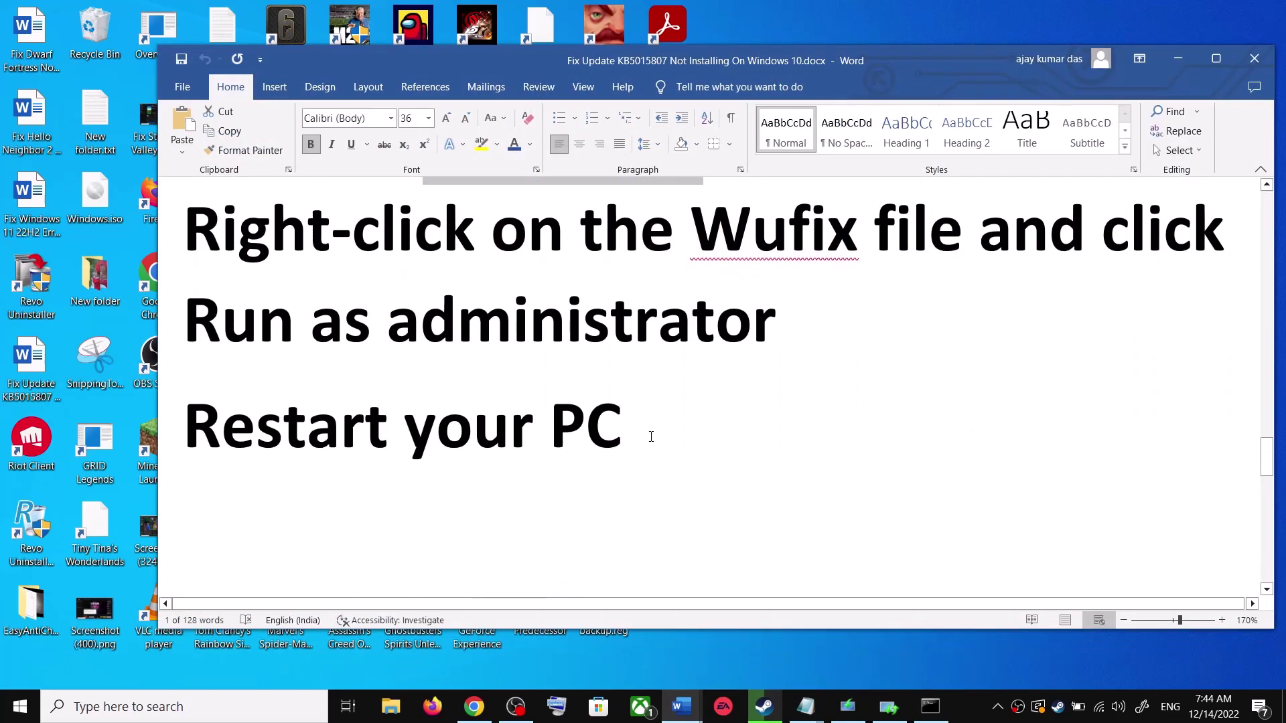
{"action": "left_click_drag", "start_coordinate": [461, 442], "coordinate": [1059, 444]}
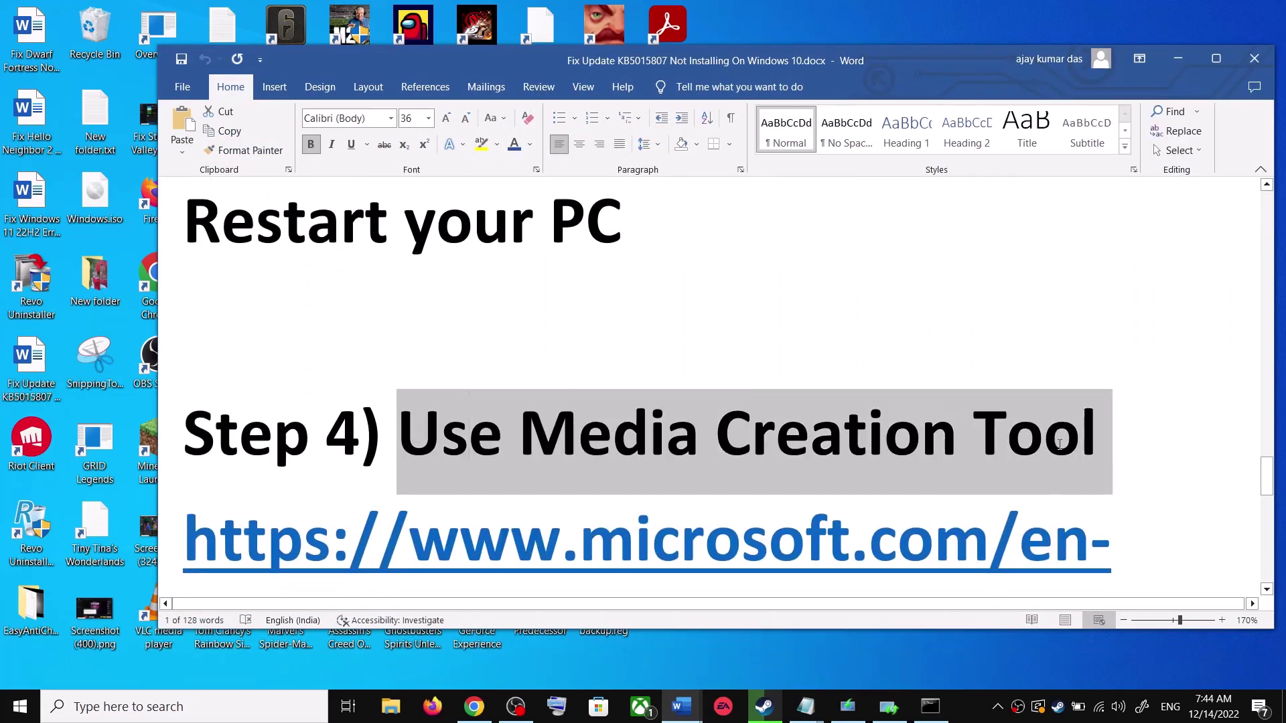
{"action": "scroll", "coordinate": [635, 467], "scroll_direction": "down", "scroll_amount": 4}
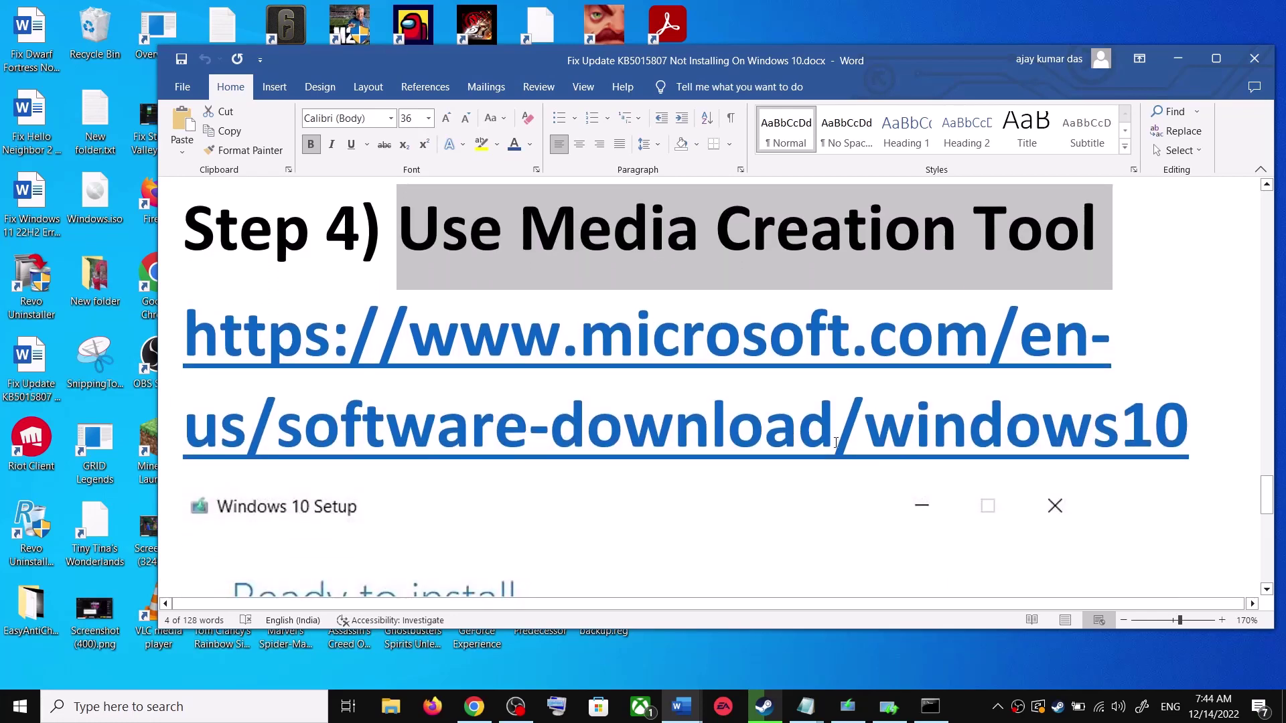
Accept the Windows 10 Setup licence terms and continue with Upgrade this PC now.
{"action": "left_click", "coordinate": [473, 707]}
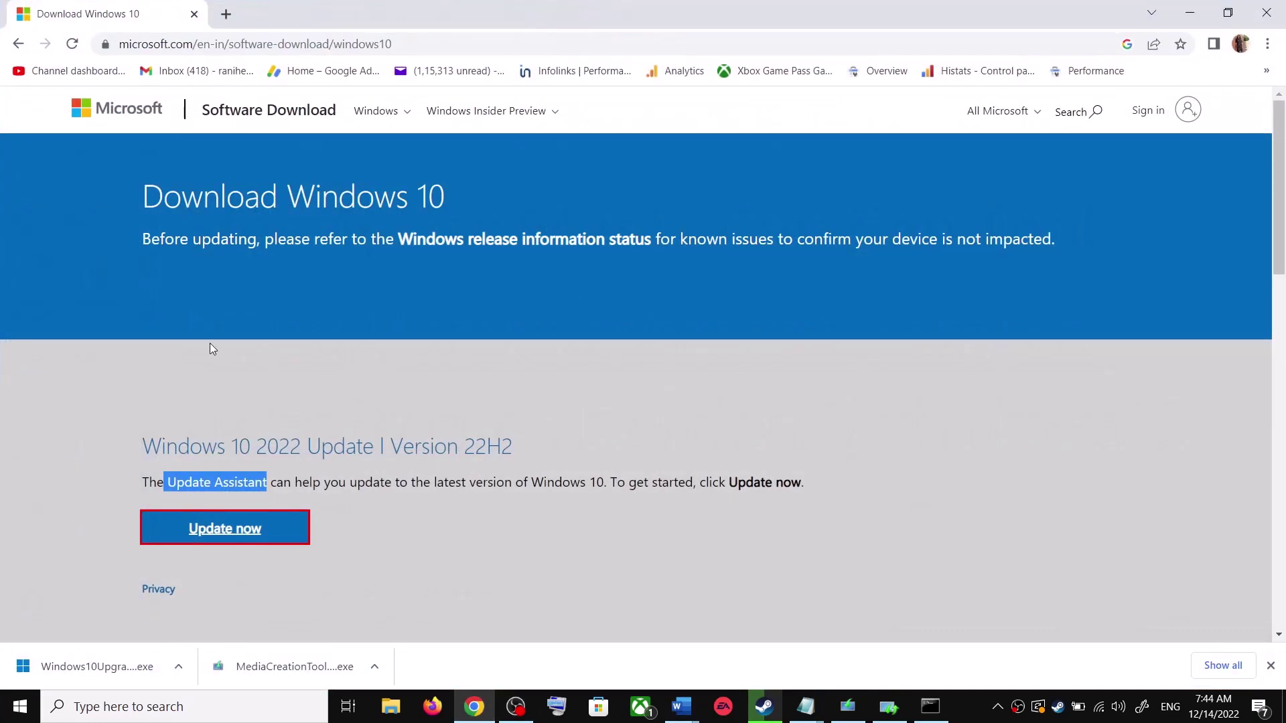
{"action": "scroll", "coordinate": [247, 400], "scroll_direction": "down", "scroll_amount": 5}
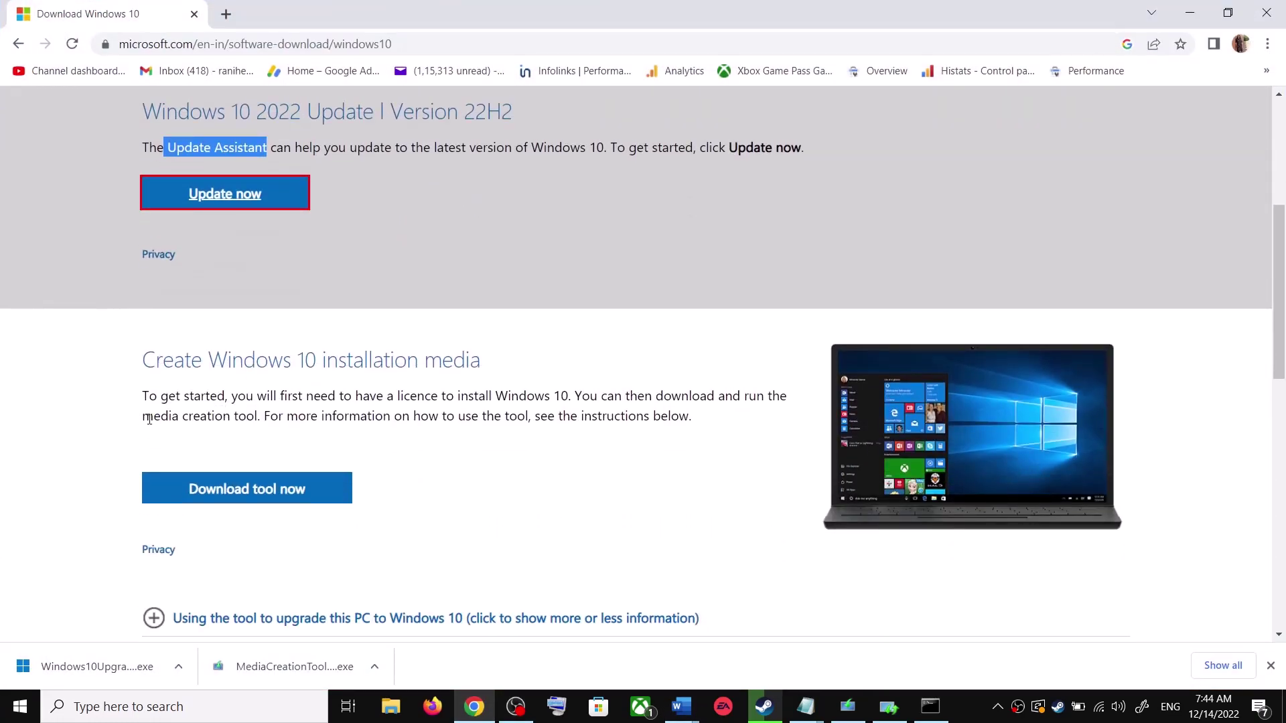
{"action": "left_click_drag", "start_coordinate": [149, 418], "coordinate": [267, 417]}
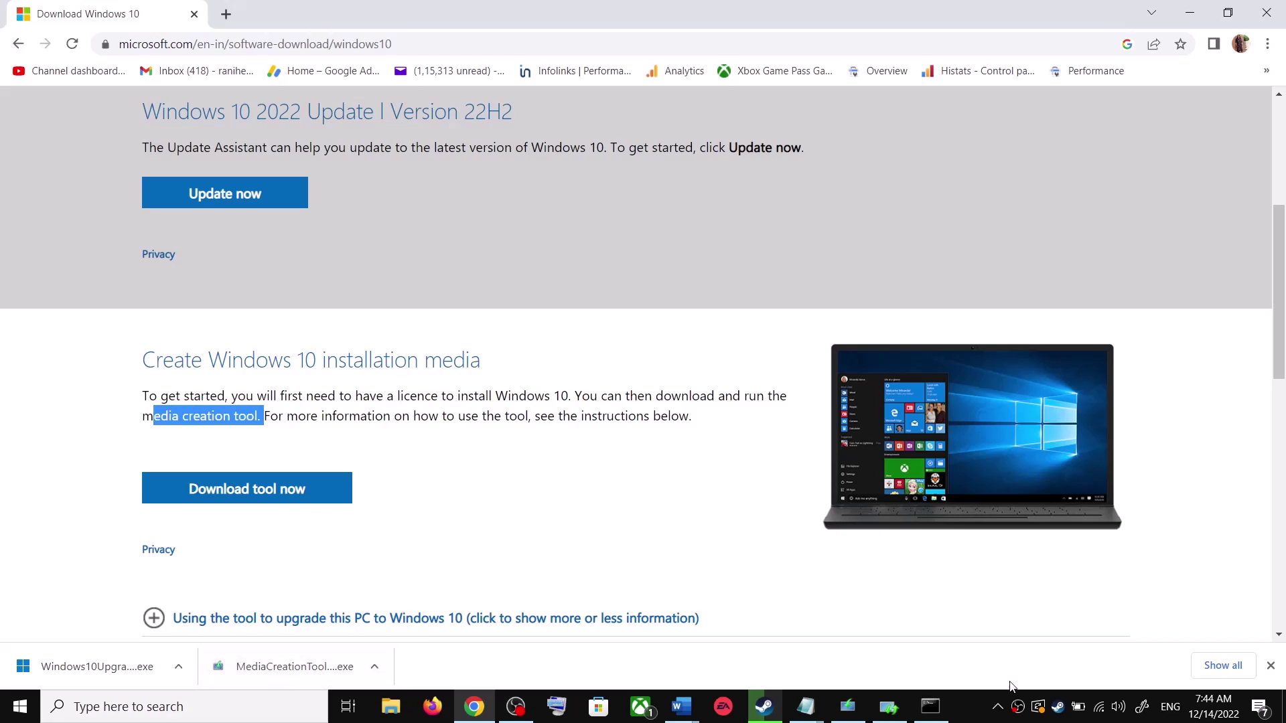
{"action": "left_click", "coordinate": [847, 707]}
{"action": "left_click", "coordinate": [861, 547]}
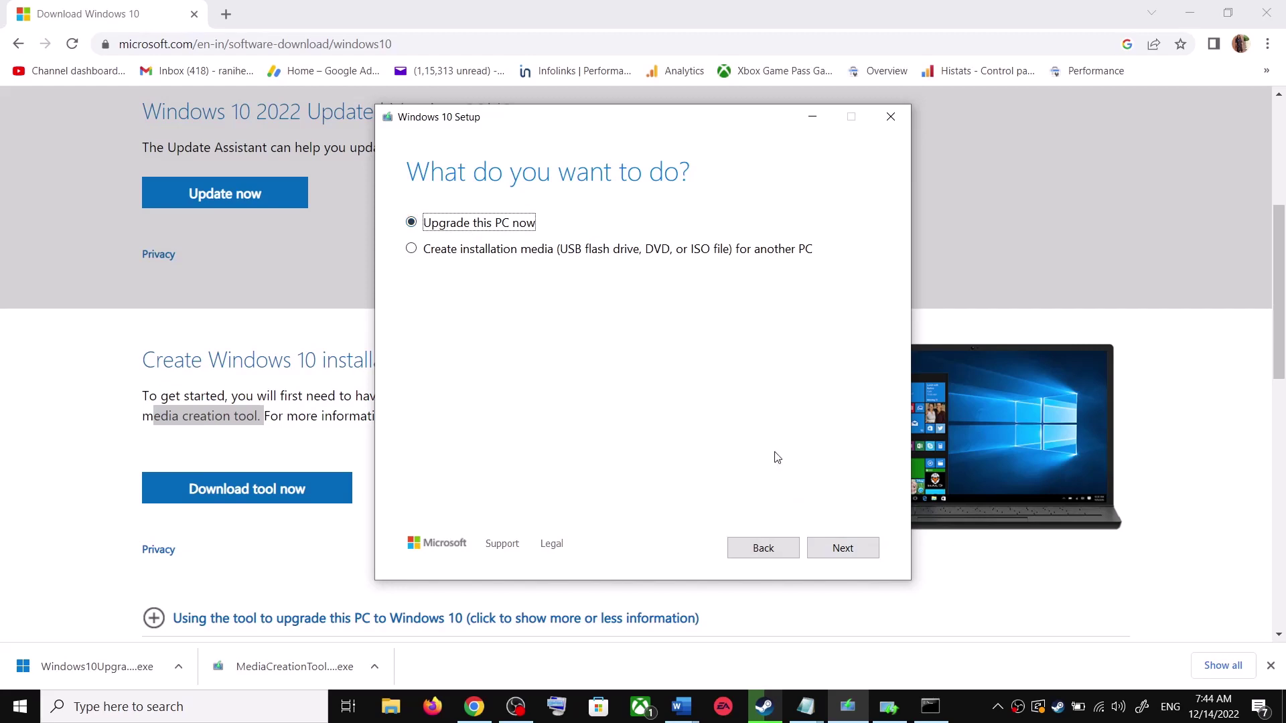
{"action": "left_click", "coordinate": [854, 553]}
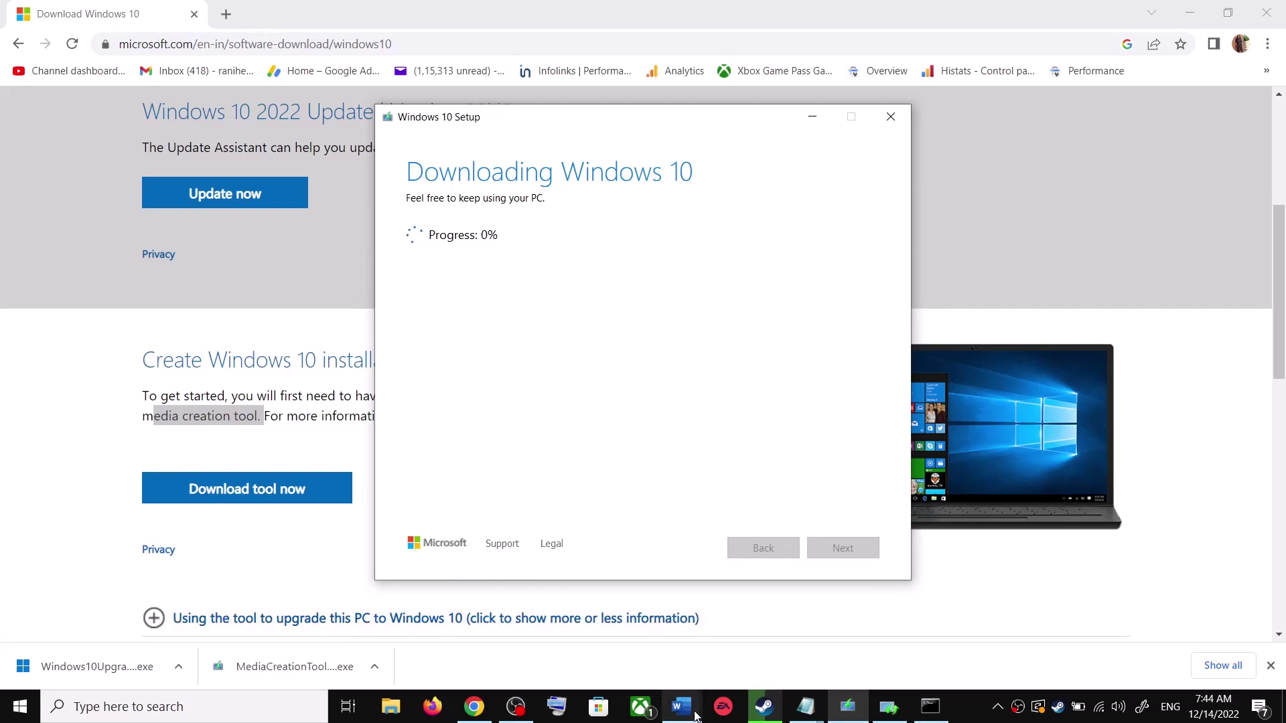
Maximize the Word guide and scroll to Step 4's Ready to install screenshot.
{"action": "mouse_move", "coordinate": [694, 718]}
{"action": "left_click", "coordinate": [797, 622]}
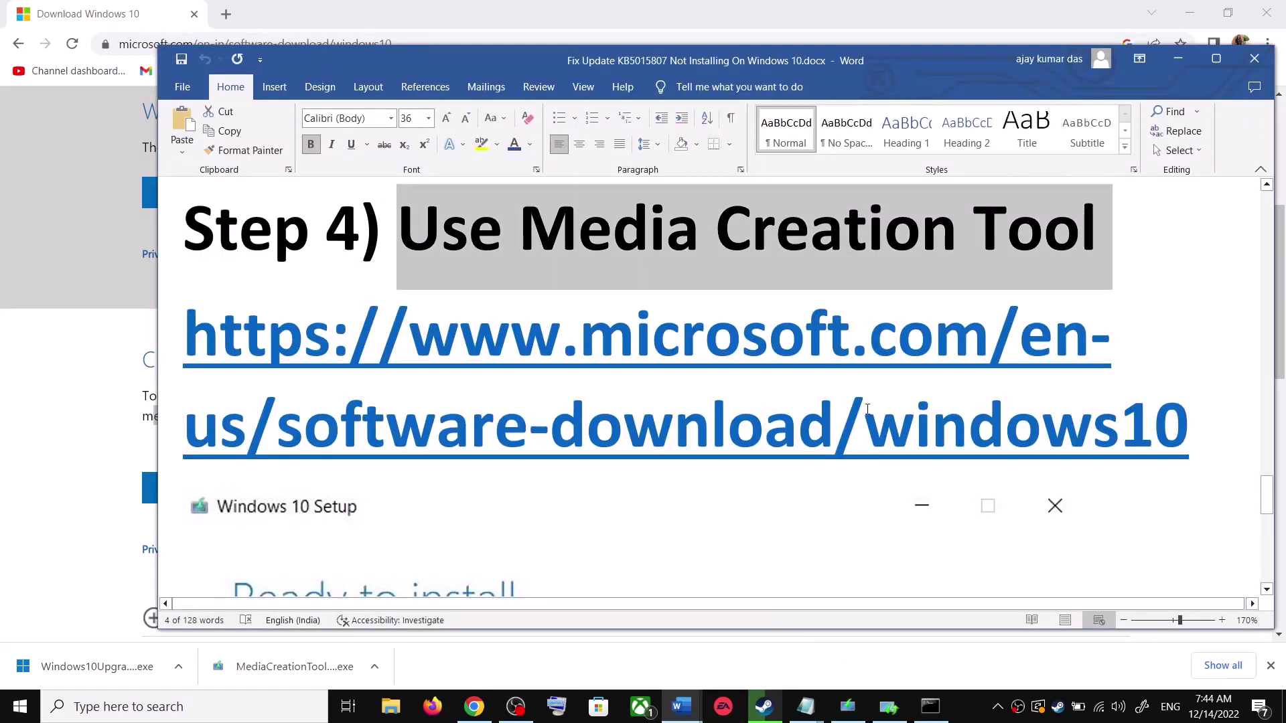
{"action": "scroll", "coordinate": [892, 425], "scroll_direction": "down", "scroll_amount": 1}
{"action": "scroll", "coordinate": [892, 425], "scroll_direction": "down", "scroll_amount": 3}
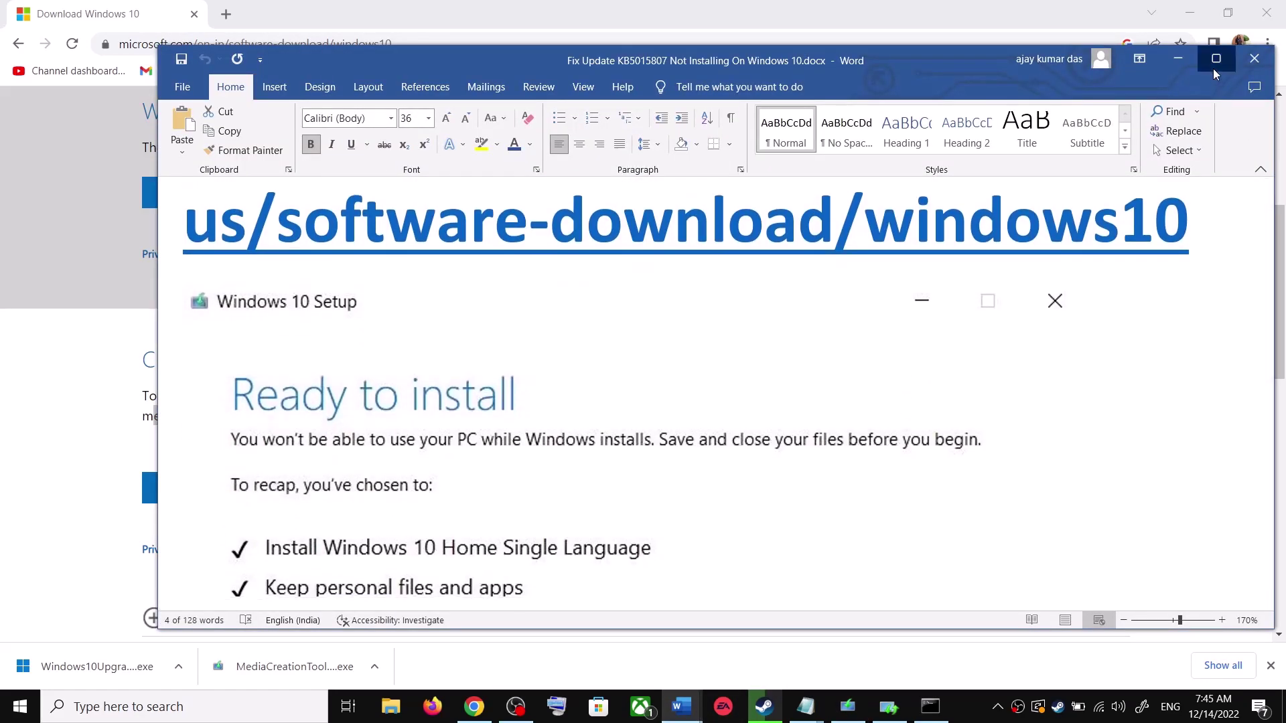
{"action": "left_click", "coordinate": [1216, 59]}
{"action": "scroll", "coordinate": [148, 402], "scroll_direction": "down", "scroll_amount": 2}
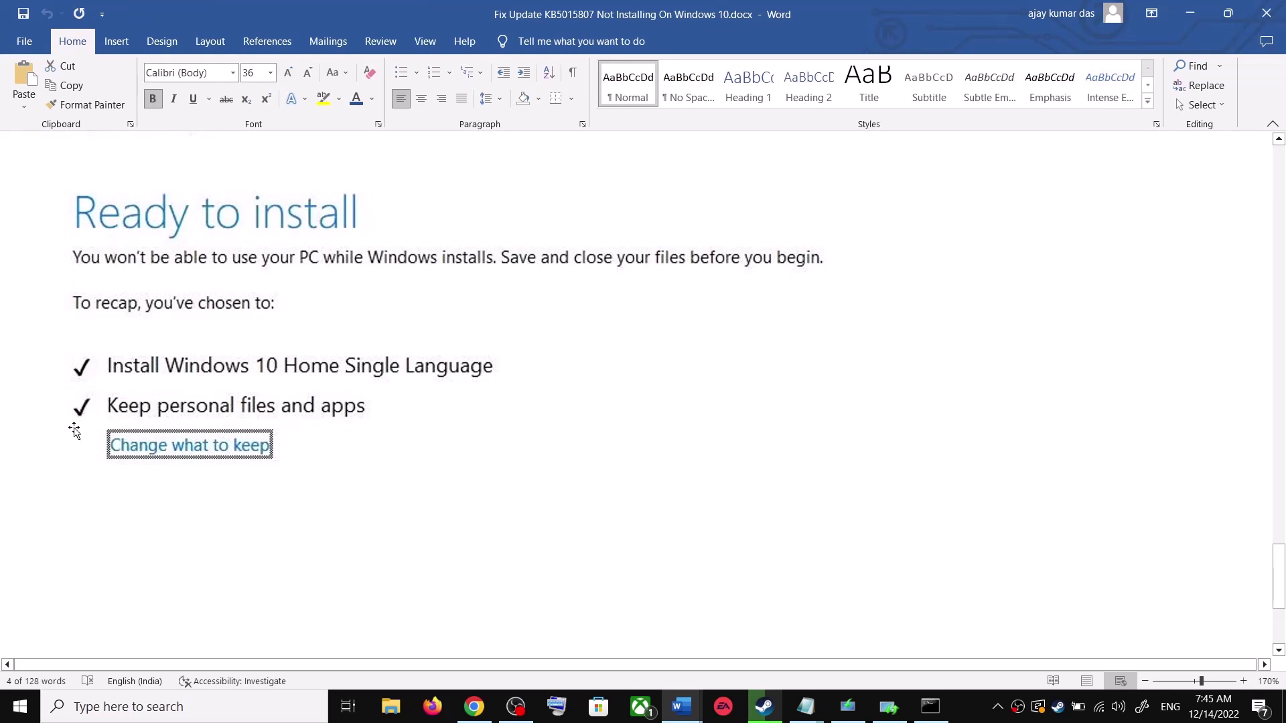
{"action": "scroll", "coordinate": [448, 401], "scroll_direction": "down", "scroll_amount": 4}
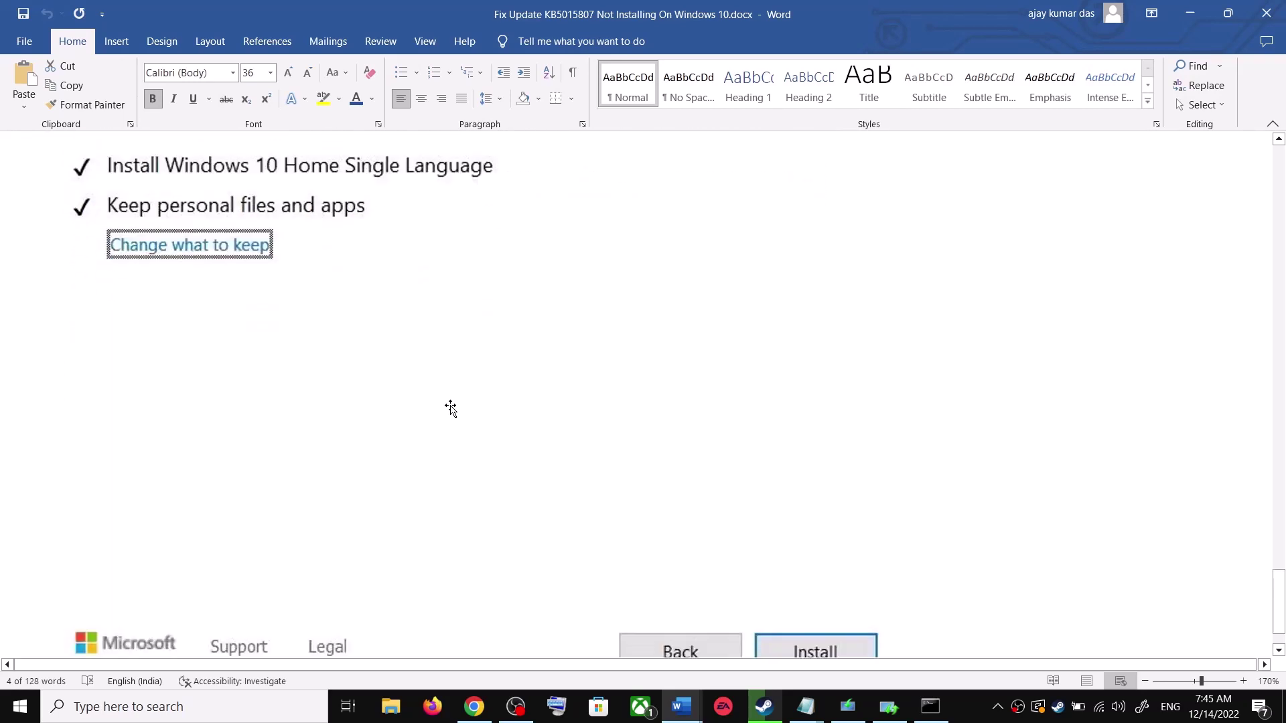
{"action": "scroll", "coordinate": [654, 465], "scroll_direction": "up", "scroll_amount": 5}
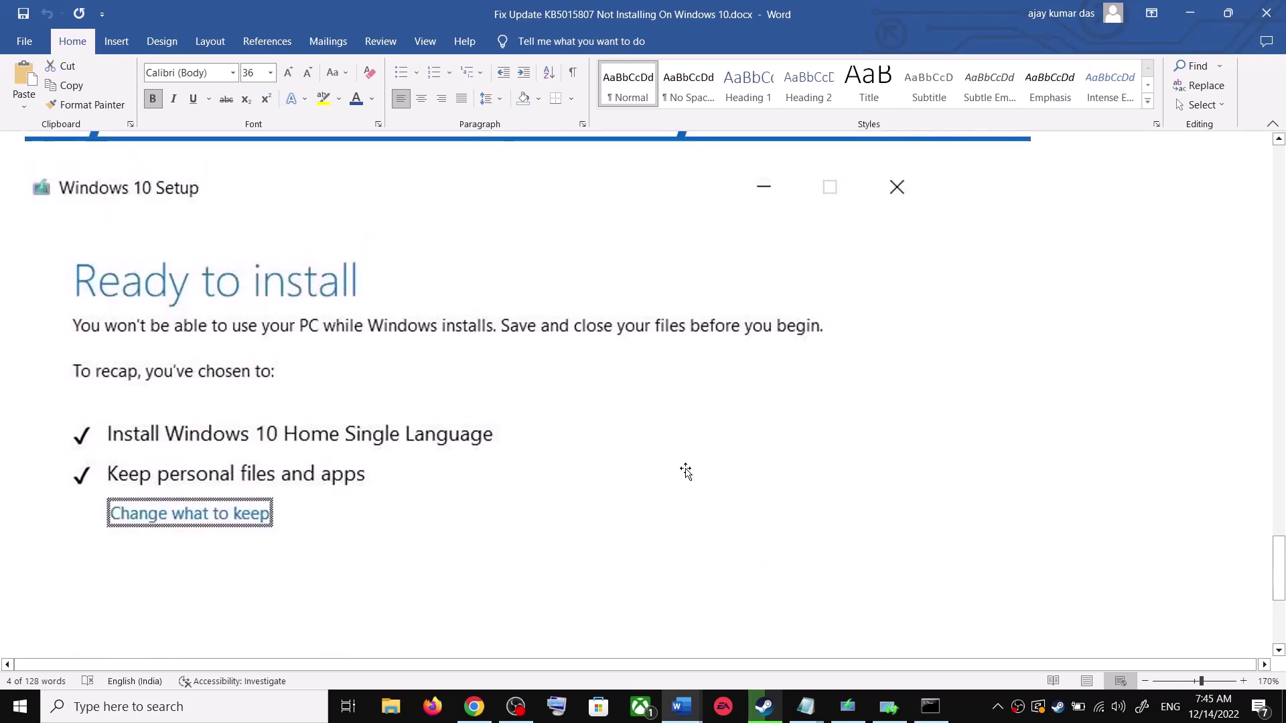